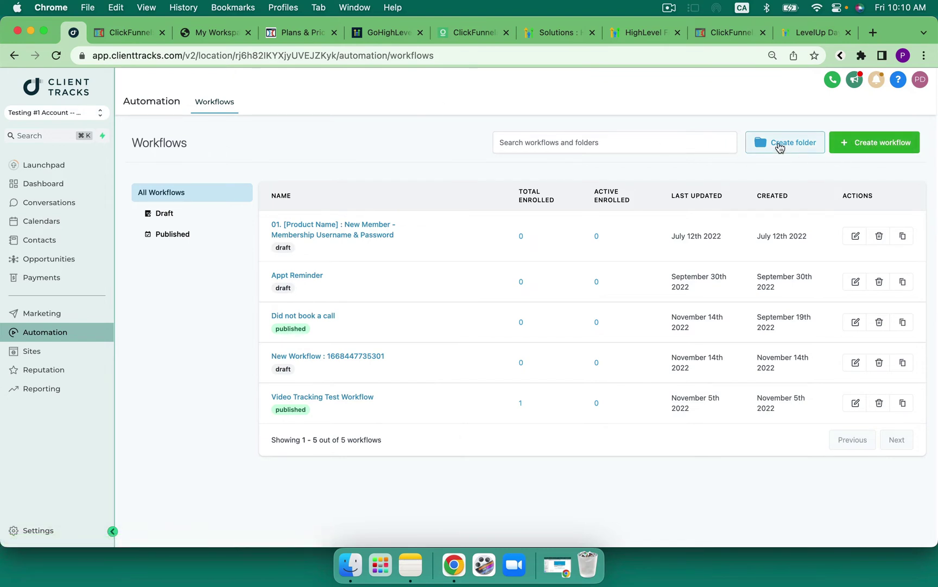
Browse the workflow recipe templates, then start a blank workflow from scratch
click(863, 143)
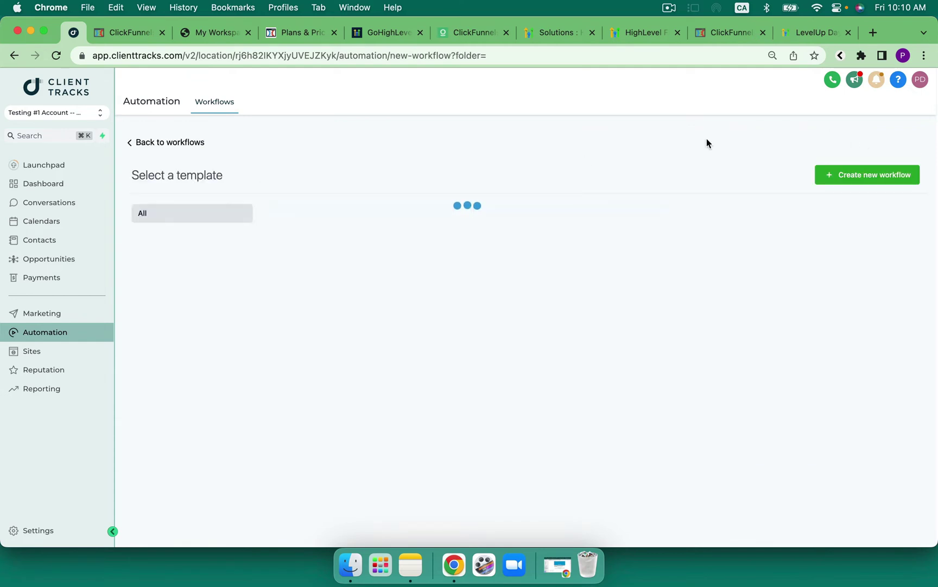
scroll(472, 304, down, 3)
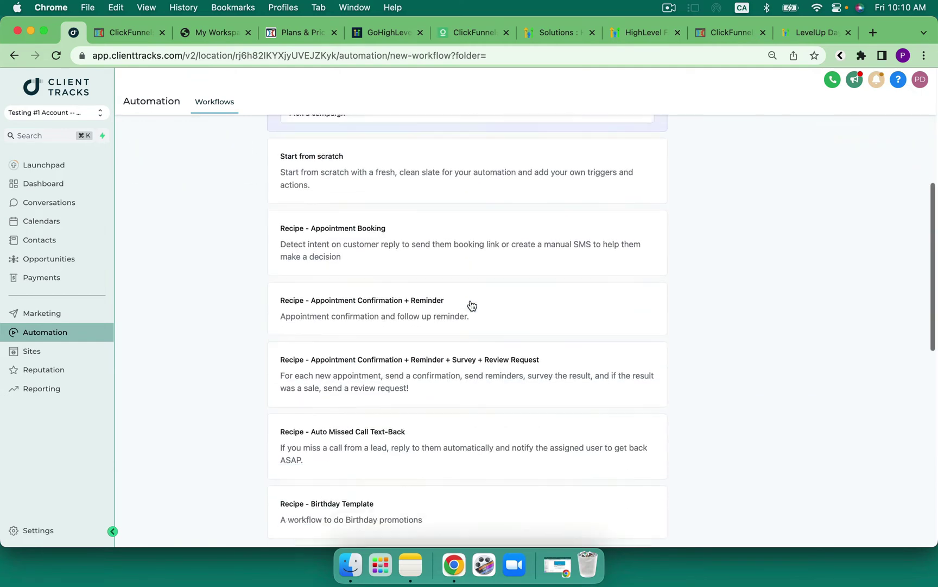
scroll(471, 305, down, 10)
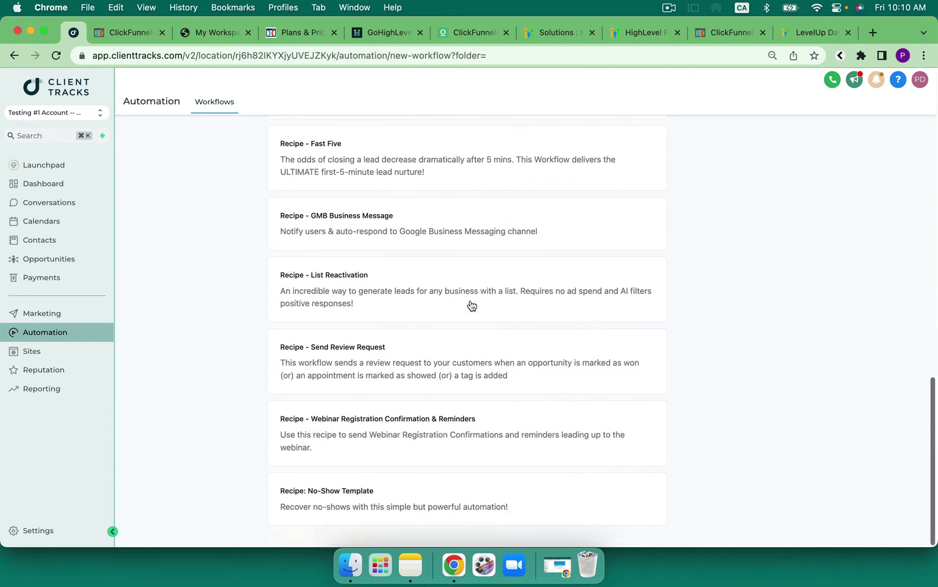
scroll(471, 305, up, 10)
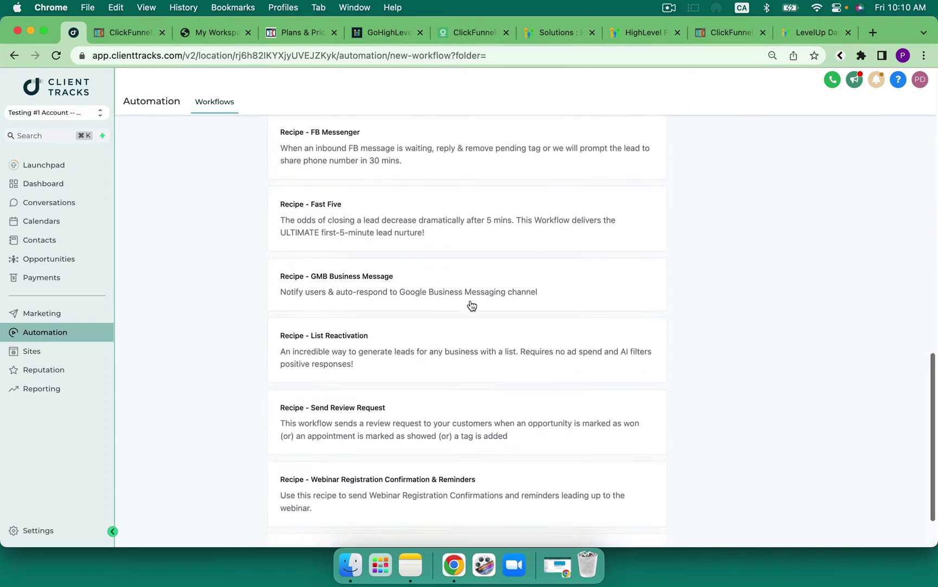
scroll(471, 305, up, 1)
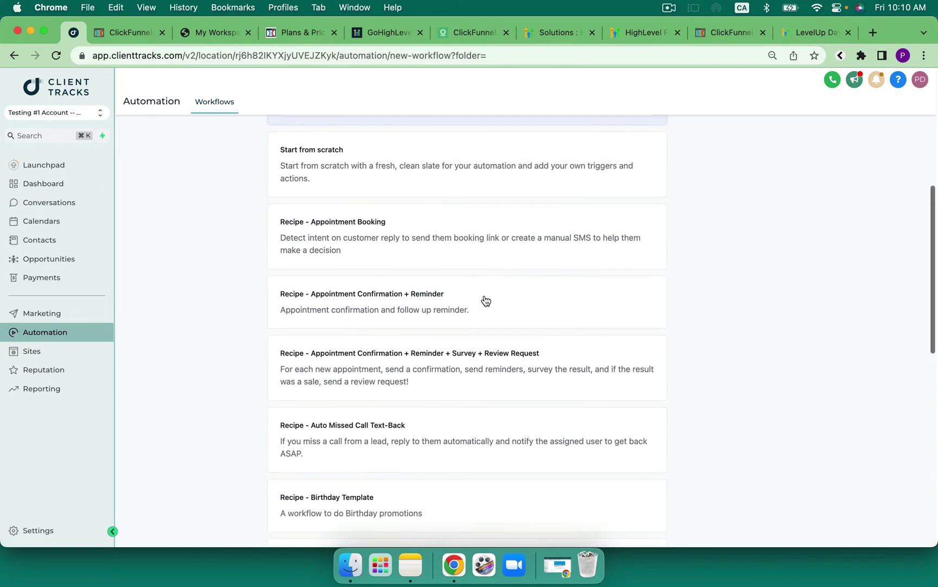
scroll(486, 302, down, 8)
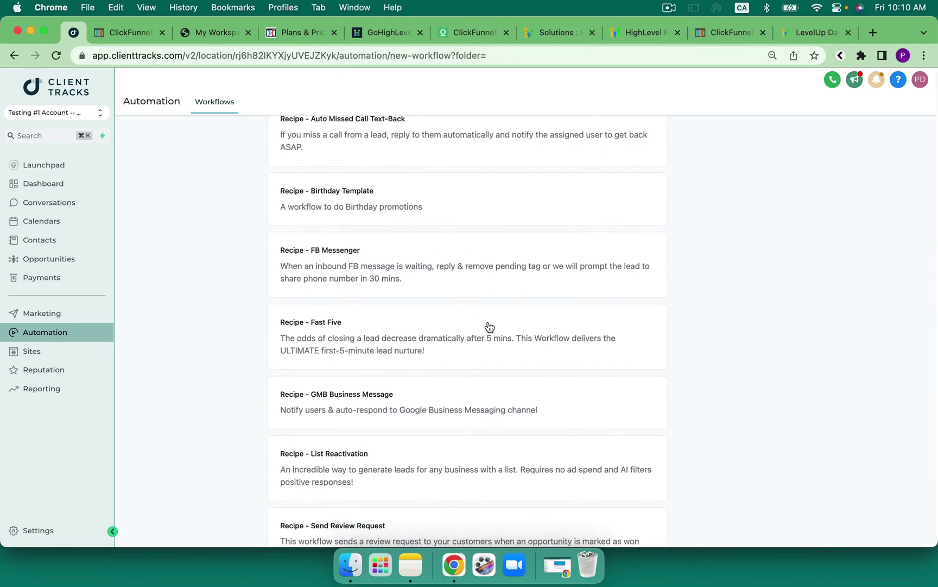
scroll(489, 326, down, 3)
scroll(488, 326, up, 12)
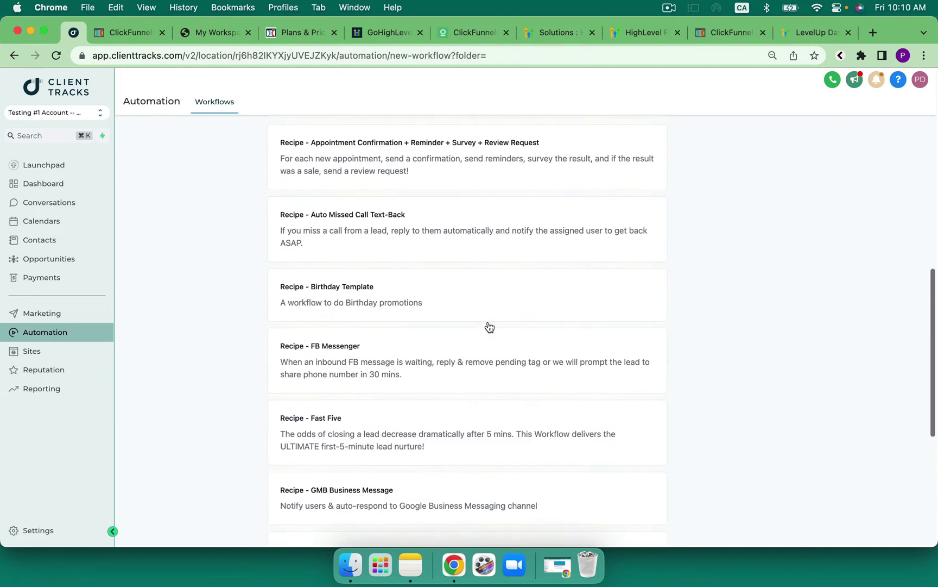
scroll(477, 245, up, 4)
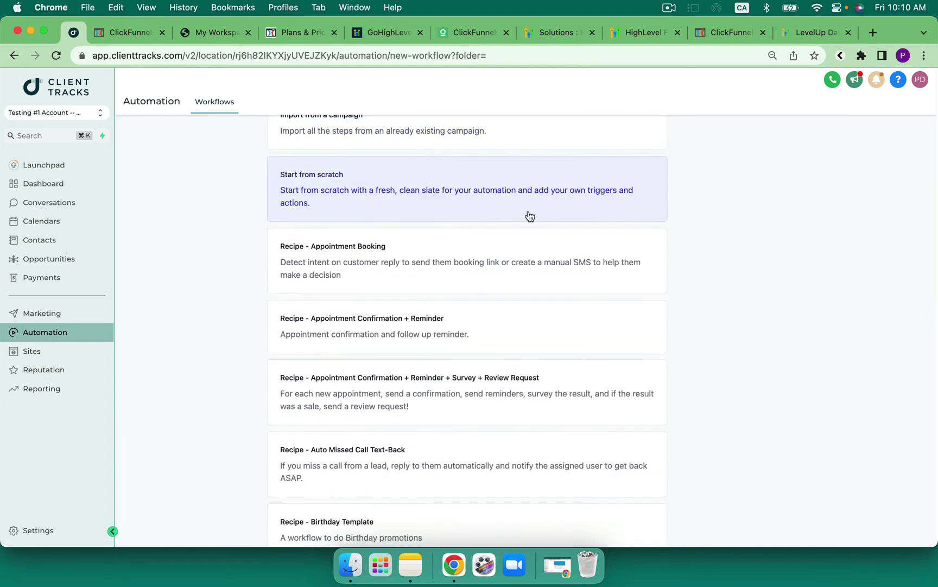
click(861, 177)
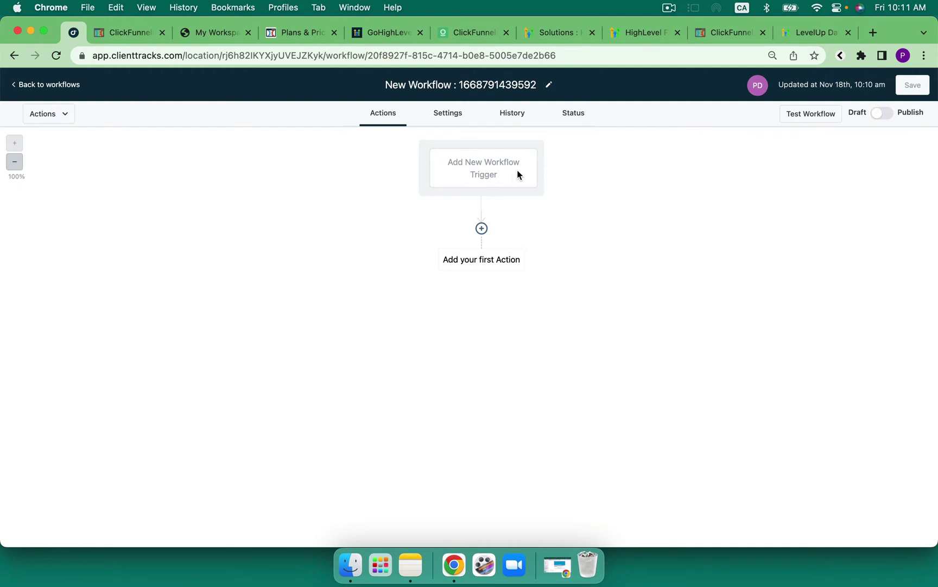
Review the new workflow's Settings, History and Status tabs, then return to the Actions builder
click(440, 114)
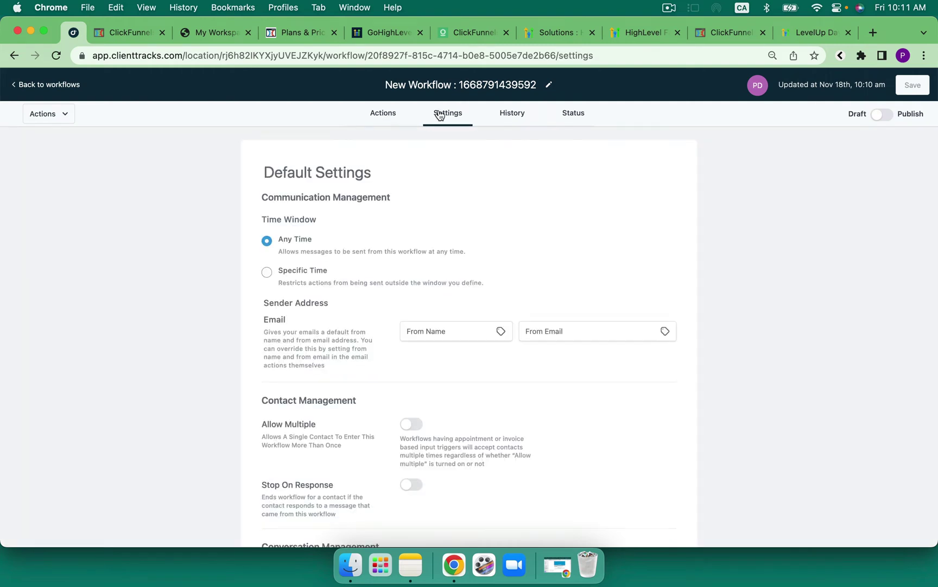
scroll(419, 283, down, 3)
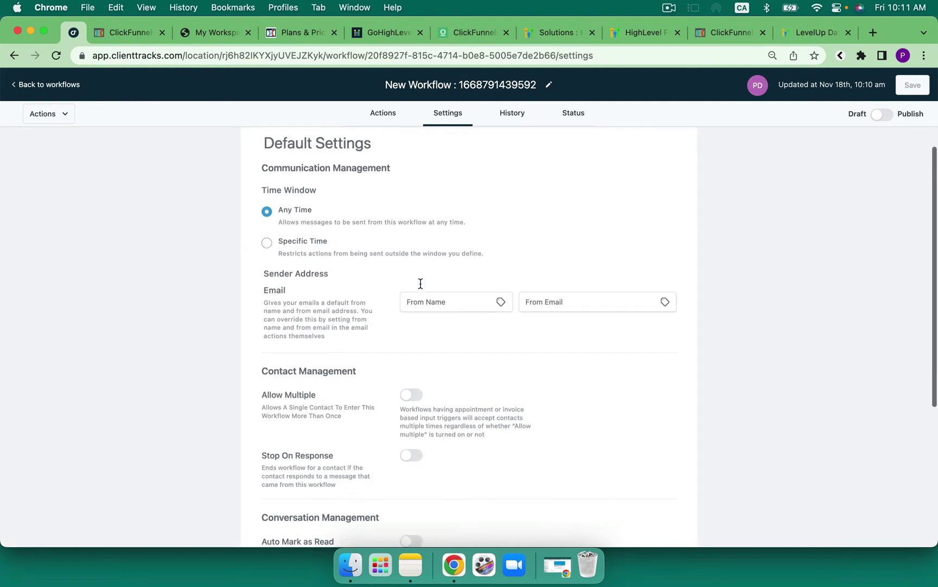
scroll(364, 357, down, 2)
scroll(363, 359, up, 3)
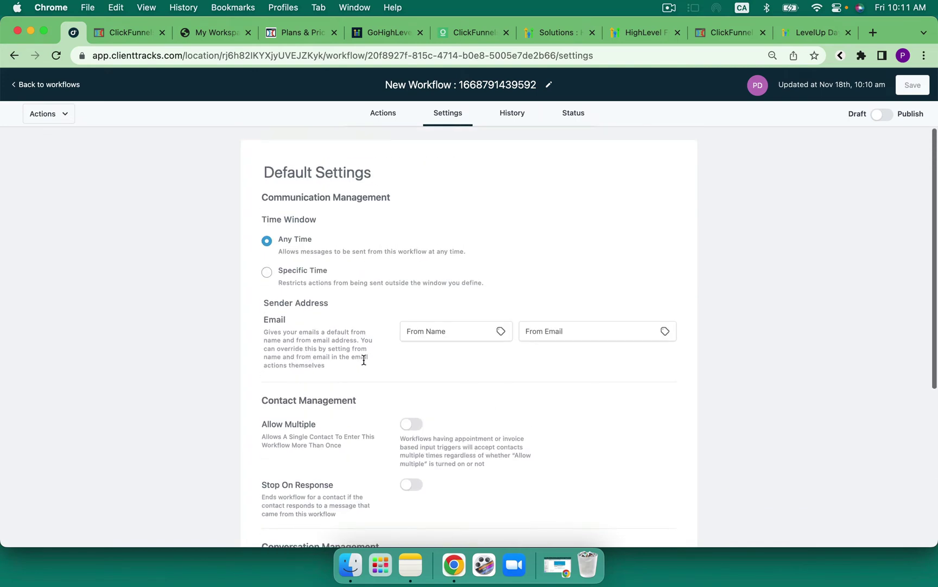
click(516, 116)
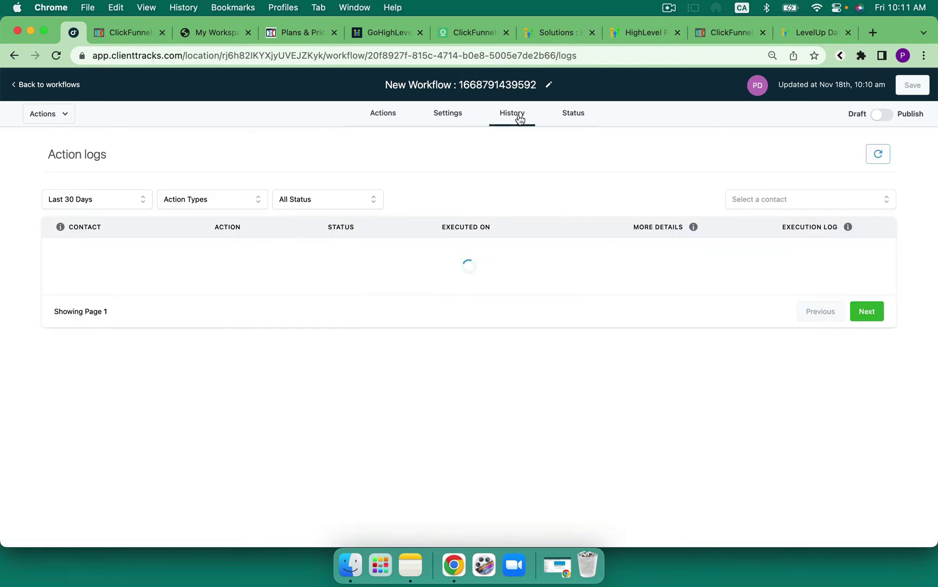
click(573, 116)
click(393, 113)
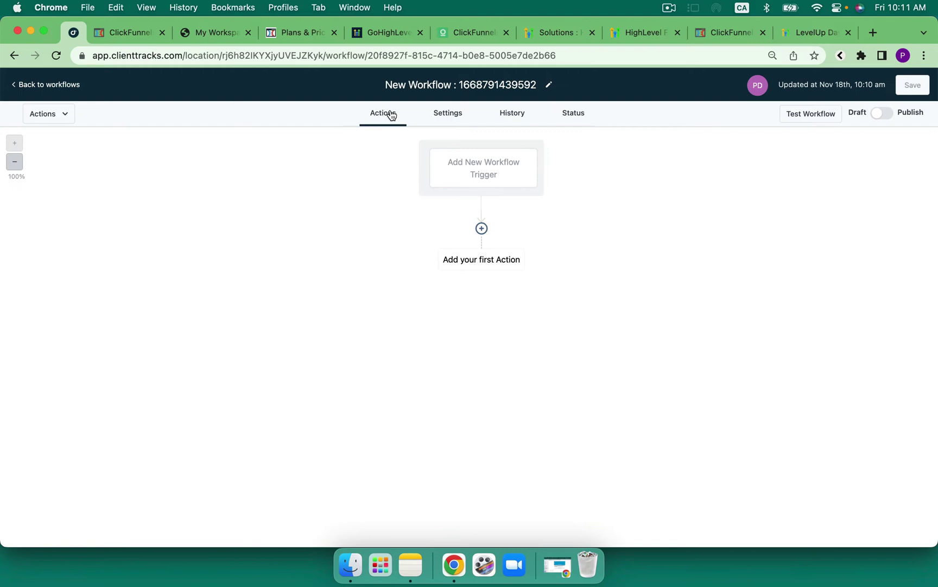
Browse the trigger types and choose Form Submitted as the workflow trigger
click(482, 169)
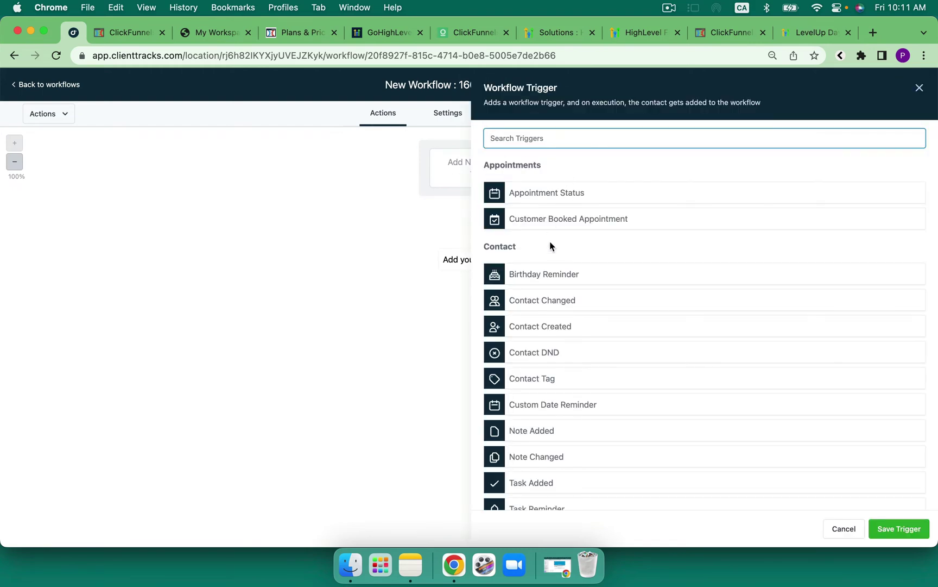
scroll(550, 246, down, 5)
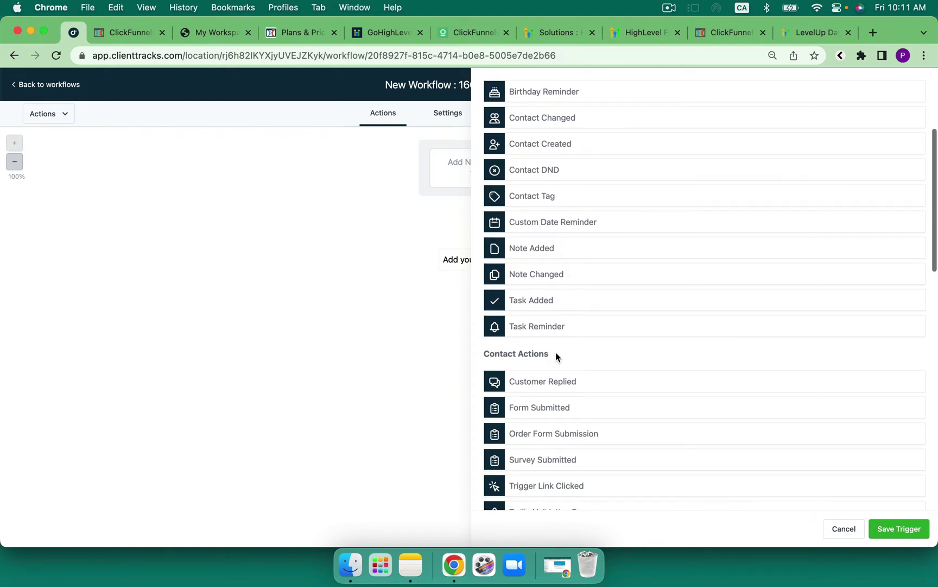
scroll(556, 352, down, 8)
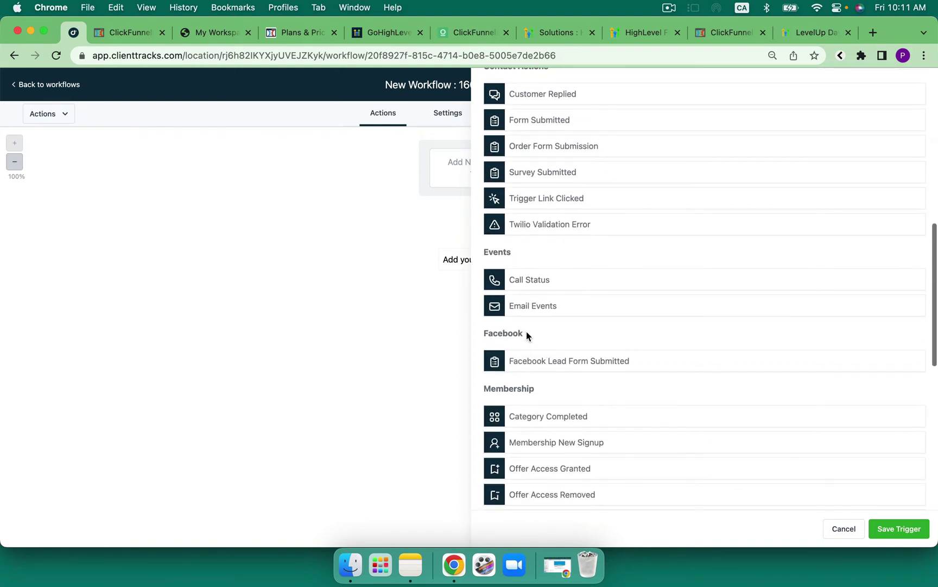
scroll(527, 333, down, 7)
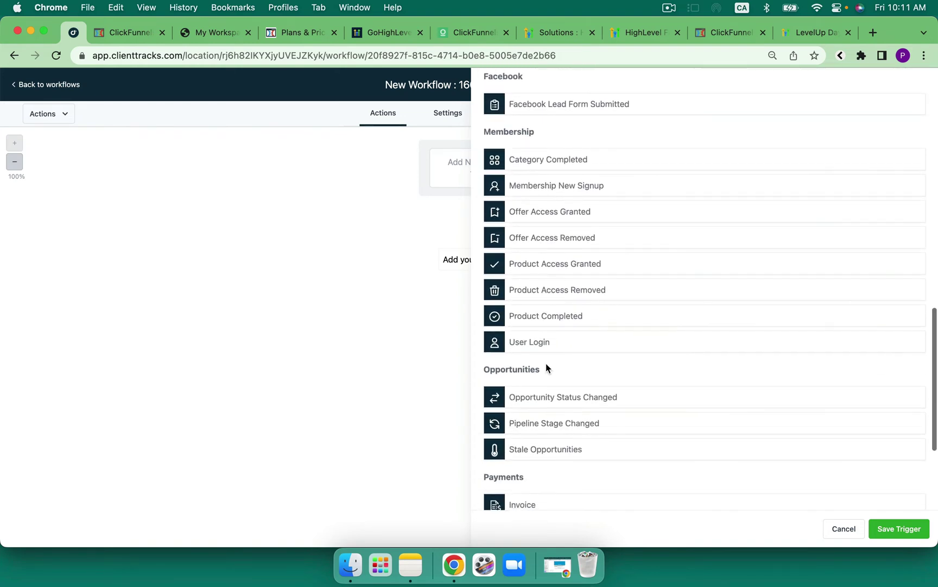
scroll(545, 363, down, 5)
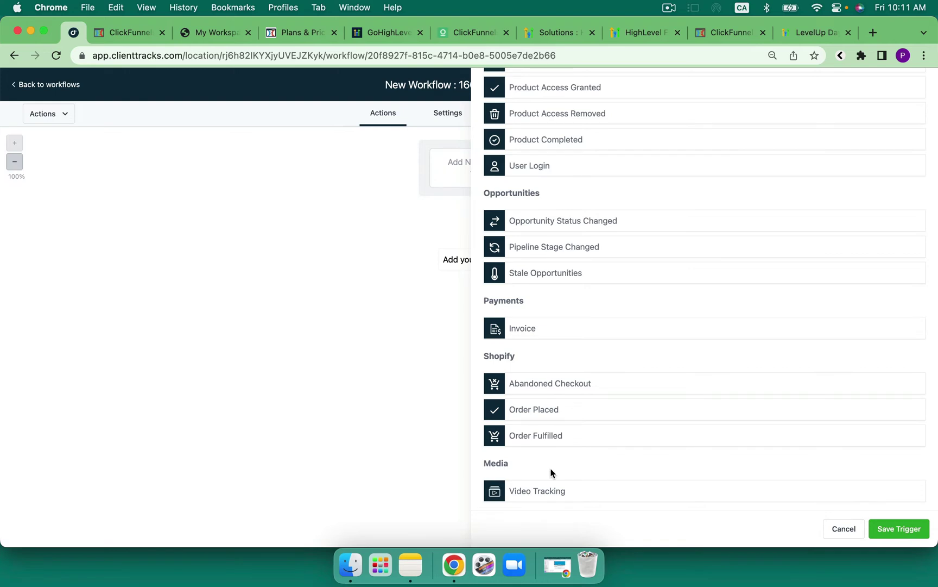
scroll(608, 357, up, 15)
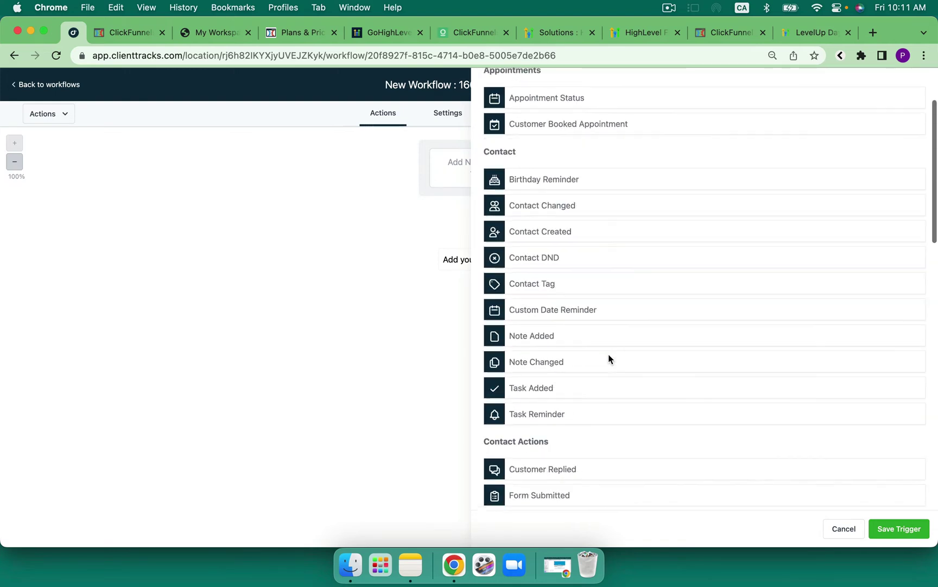
scroll(609, 354, up, 3)
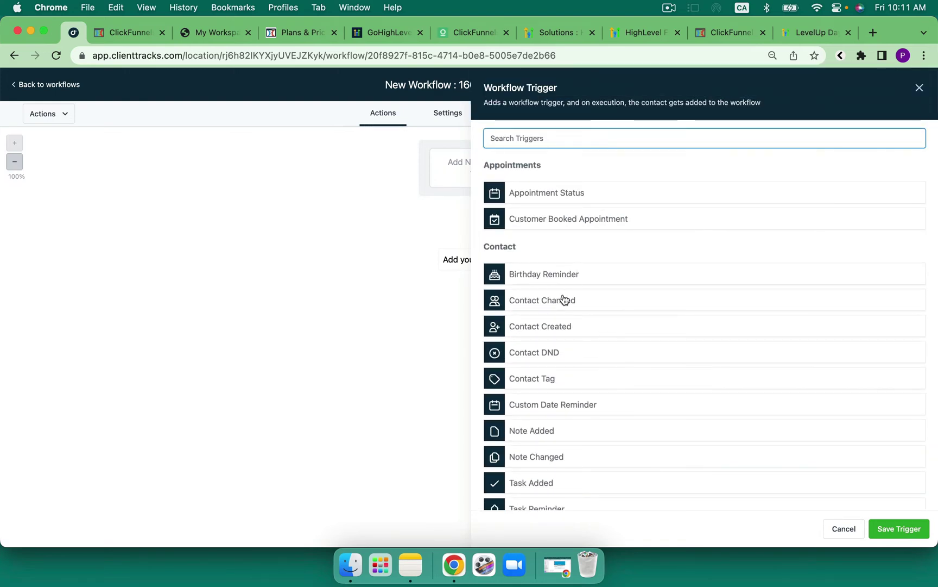
scroll(563, 301, down, 4)
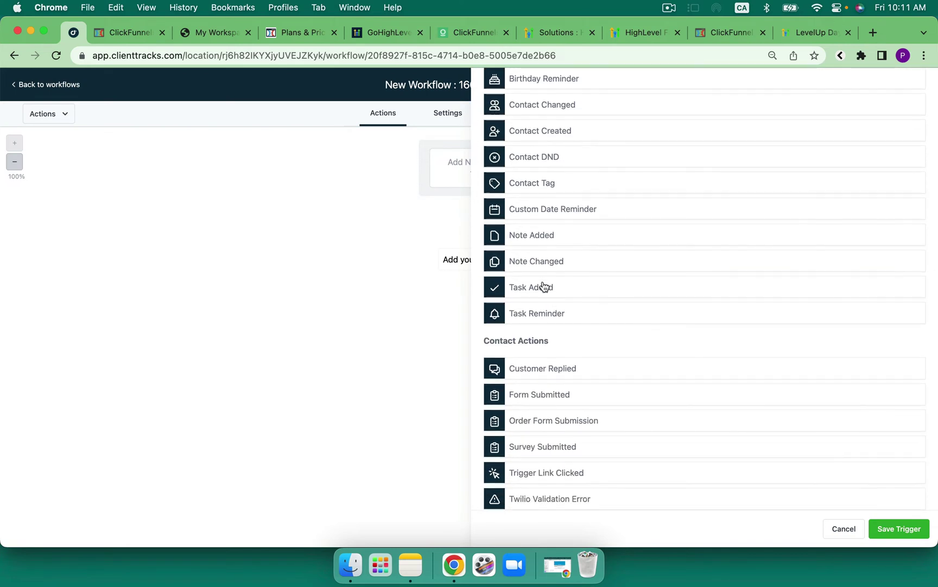
click(549, 395)
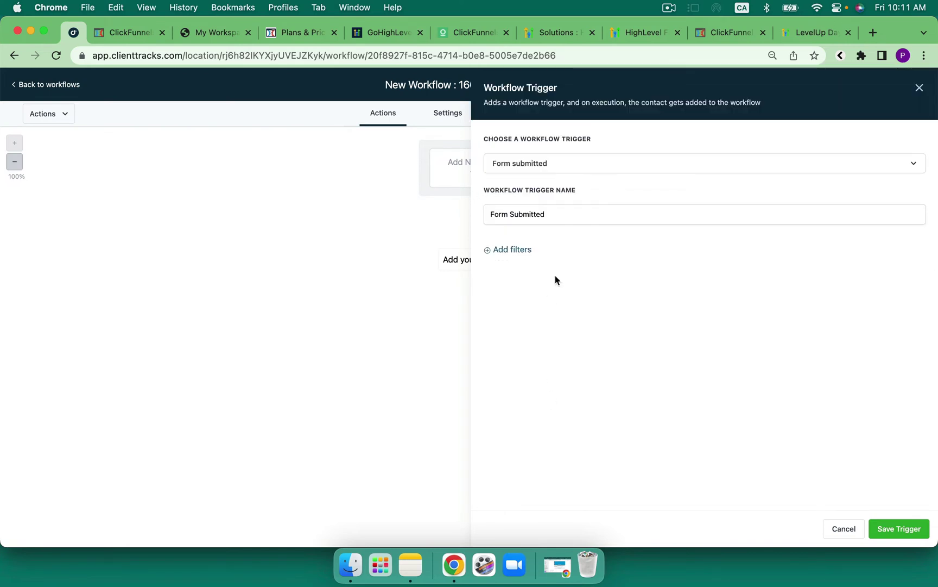
Add a 'Form is' filter set to Form 3 and save the trigger
click(520, 251)
click(520, 261)
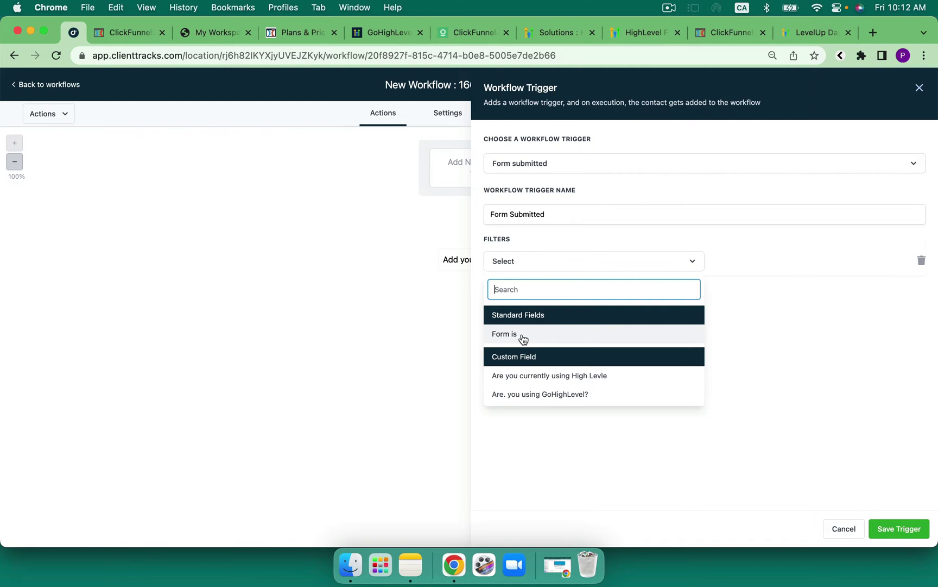
click(522, 333)
click(729, 262)
click(731, 307)
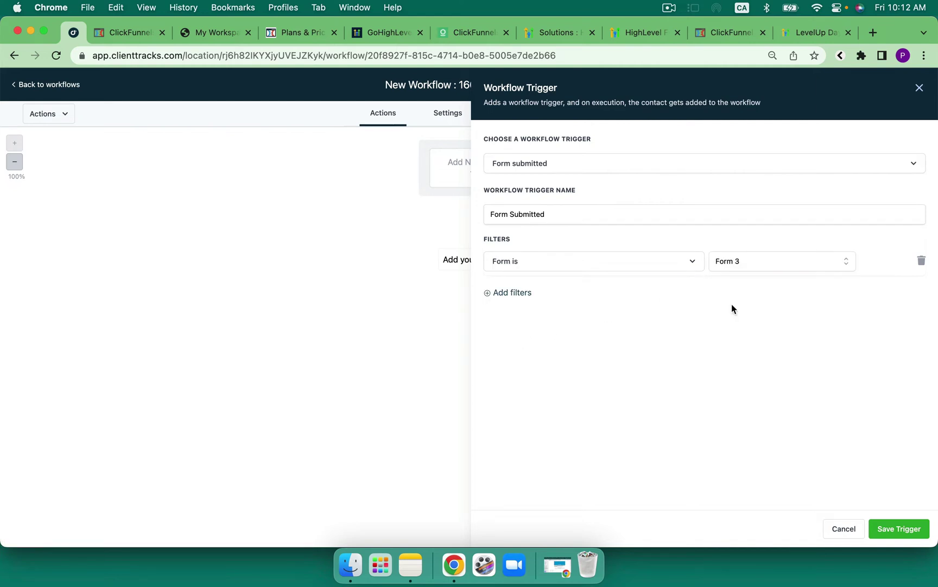
click(891, 528)
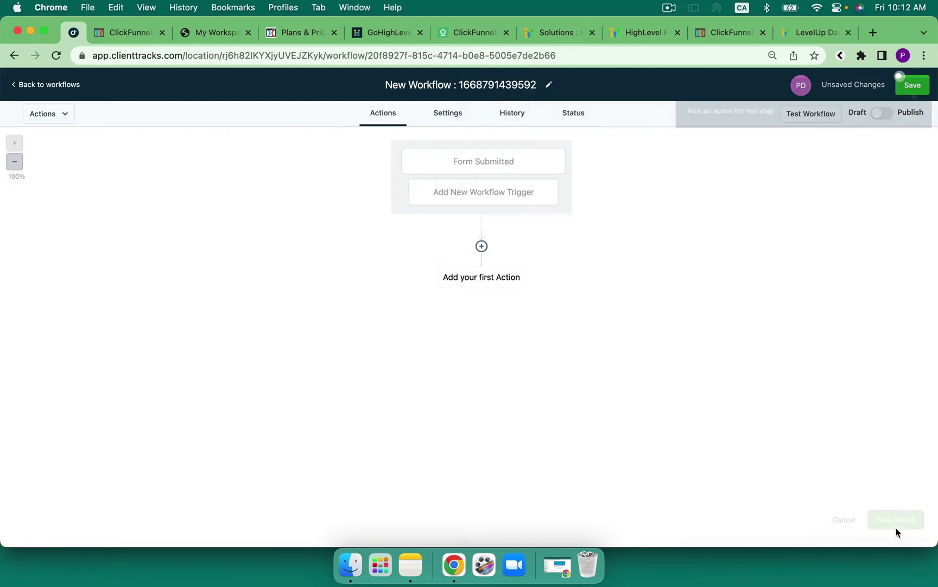
click(481, 246)
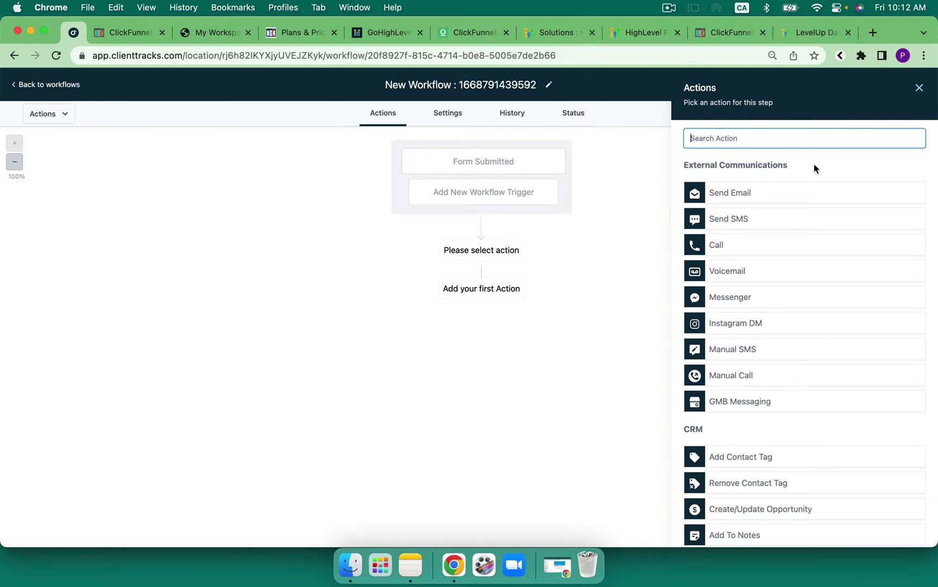
drag(781, 102, 672, 98)
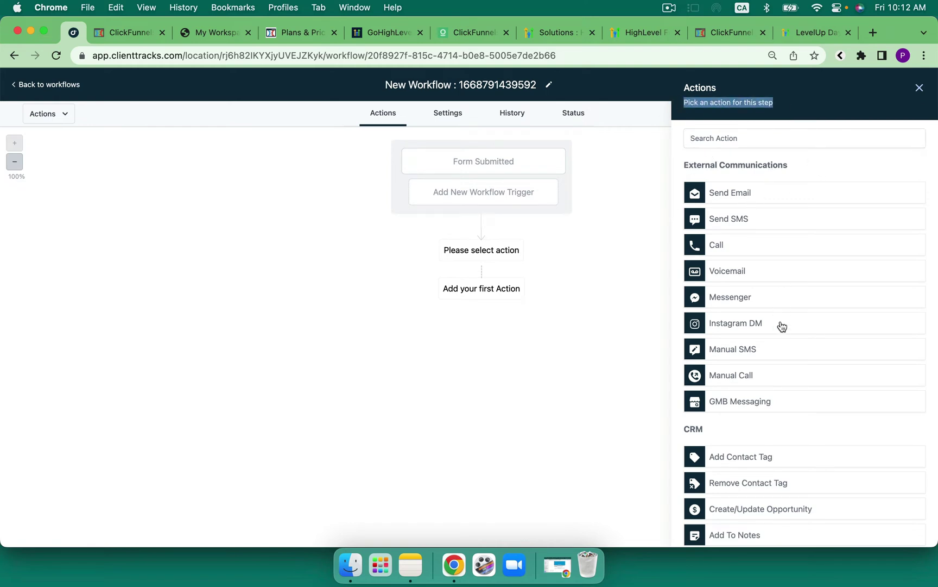
scroll(782, 326, down, 5)
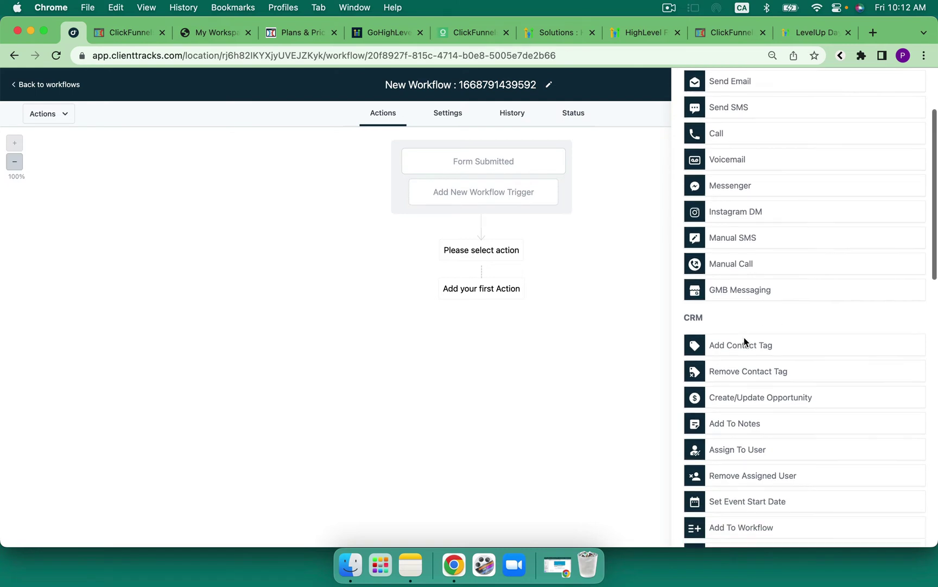
scroll(745, 338, down, 15)
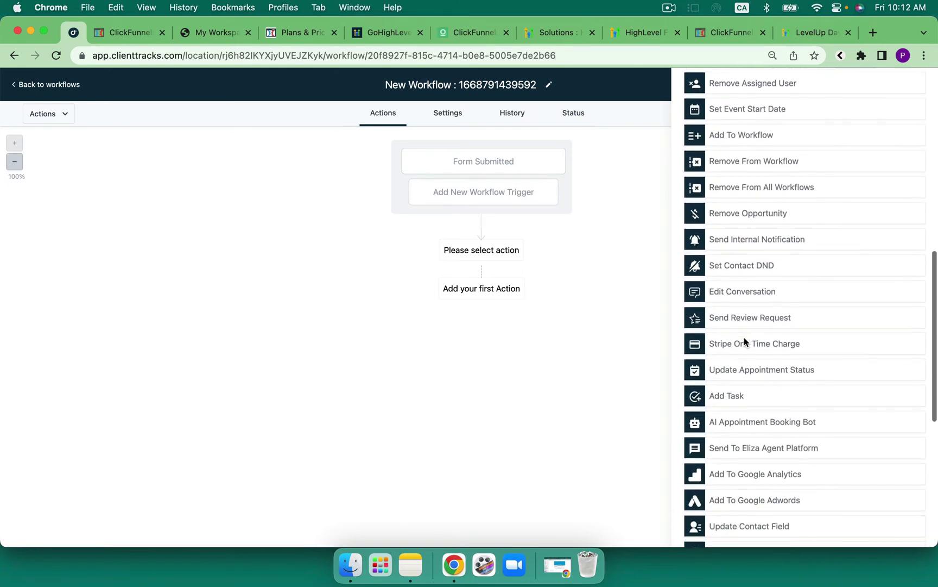
scroll(745, 341, down, 5)
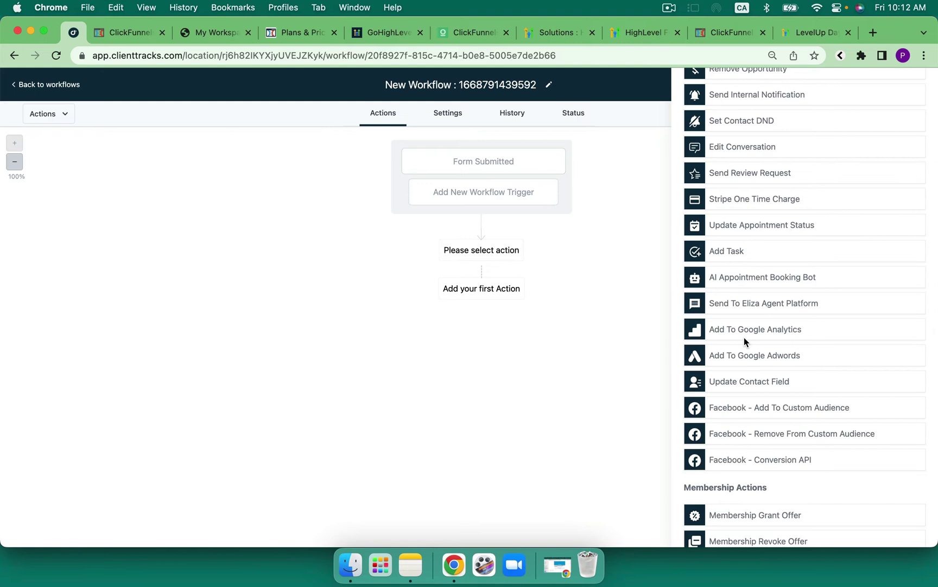
scroll(744, 337, down, 5)
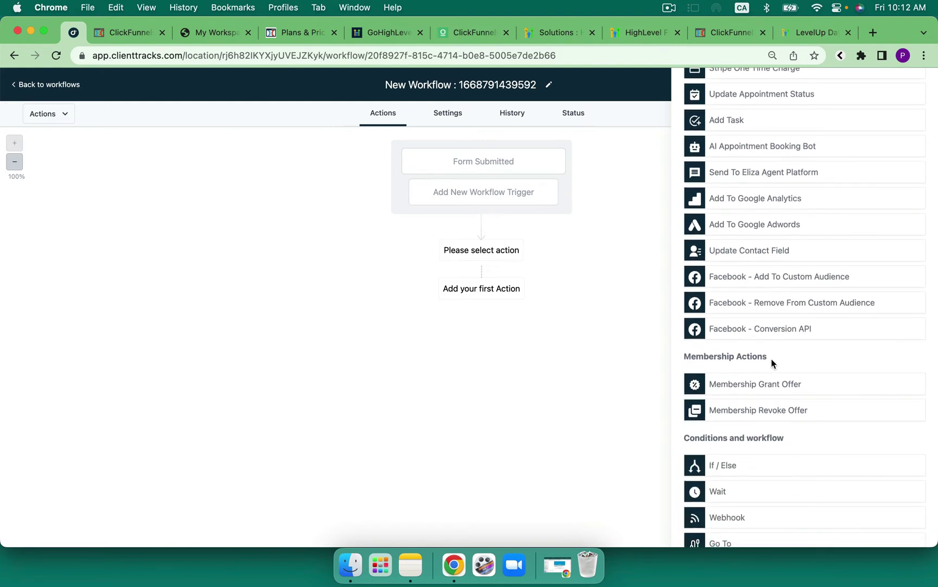
scroll(771, 359, down, 3)
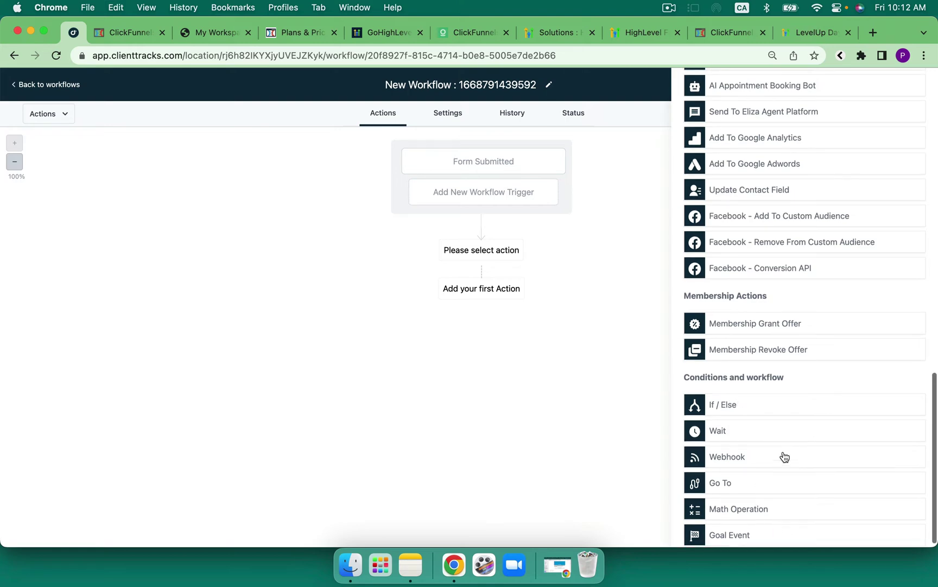
scroll(782, 455, up, 20)
scroll(784, 456, up, 3)
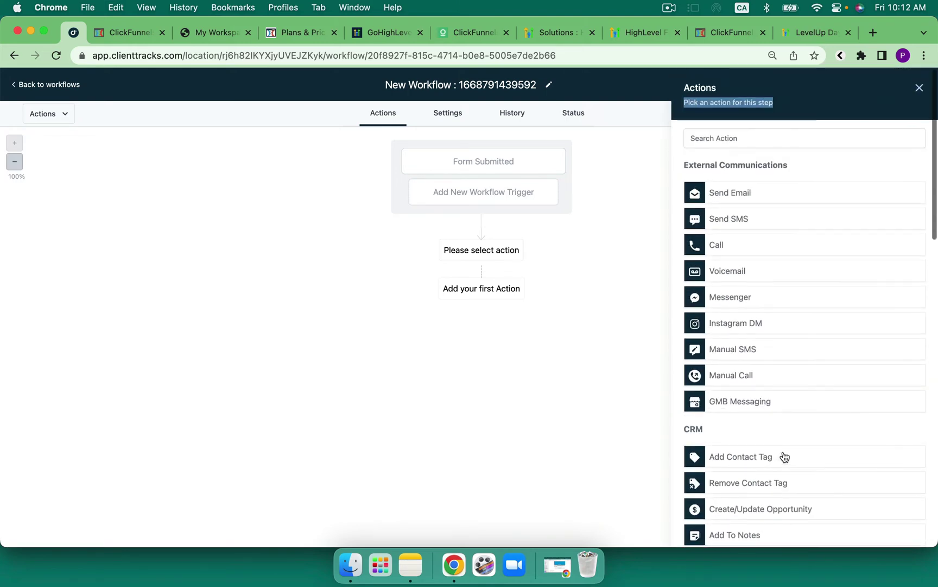
click(918, 89)
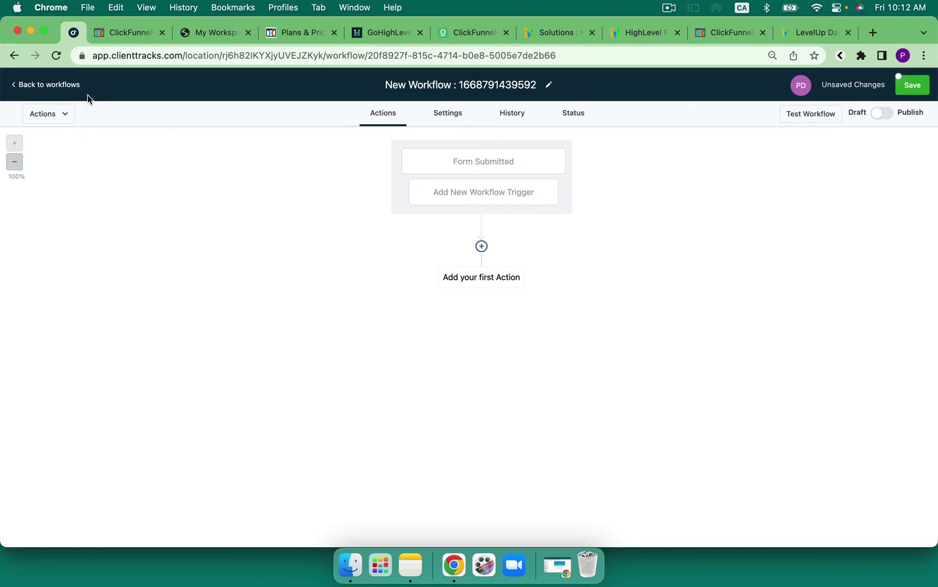
Leave the workflow without saving changes and go to the Sites funnels list
click(72, 86)
click(555, 348)
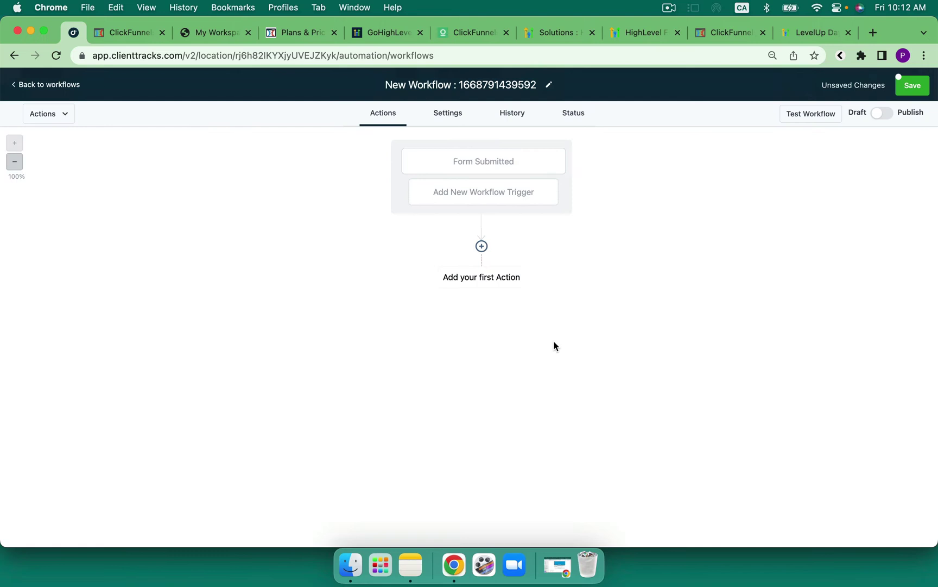
click(53, 355)
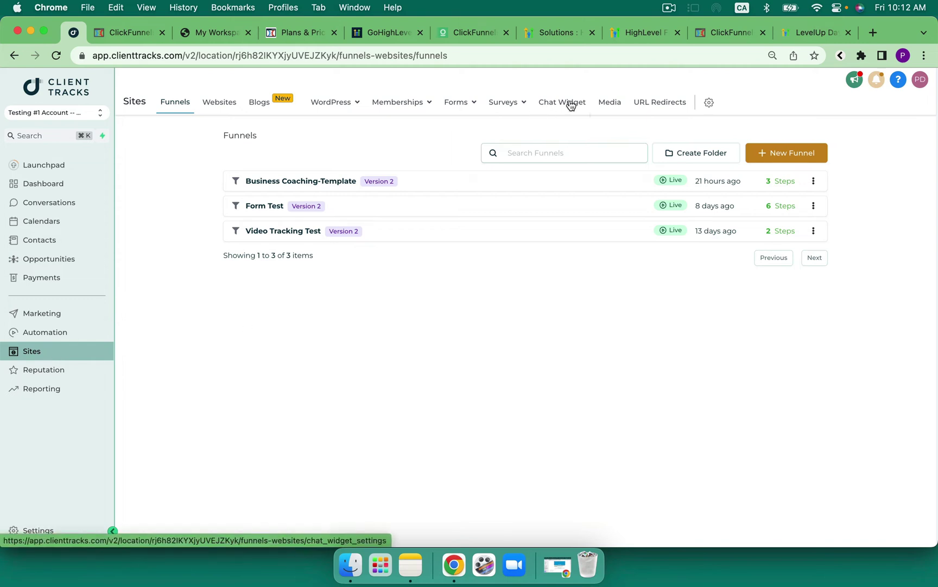
mouse_move(332, 107)
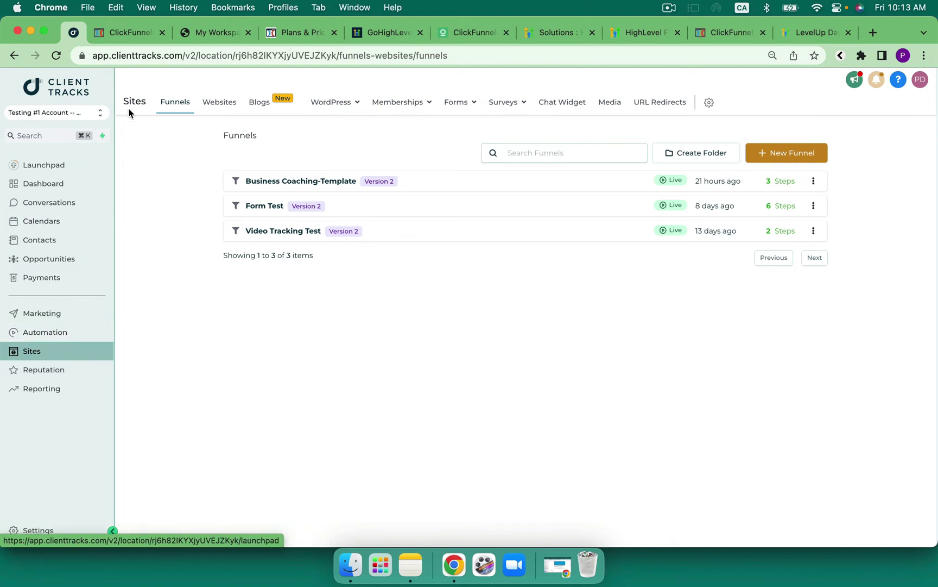
Switch to the ClickFunnels workspace and show the Marketing Workflows list
click(140, 36)
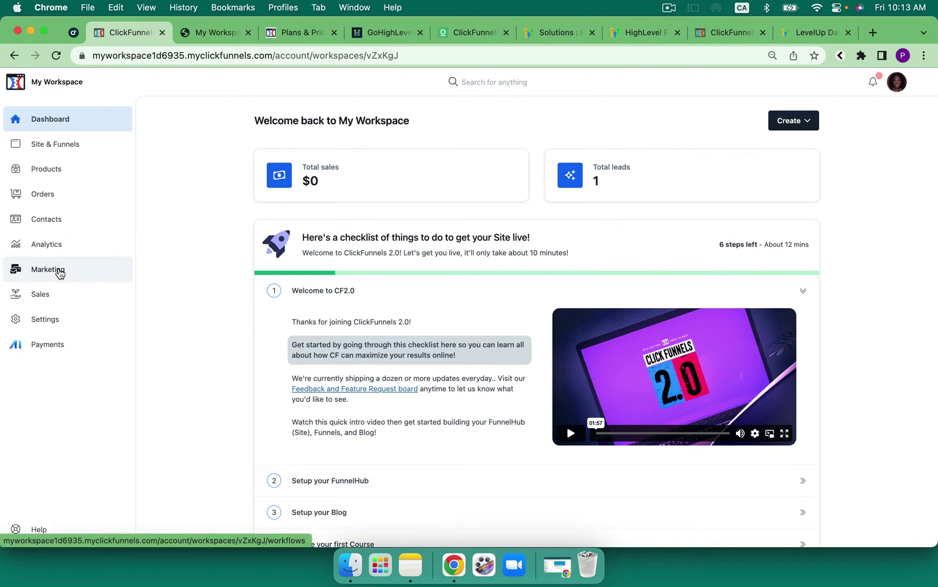
click(60, 271)
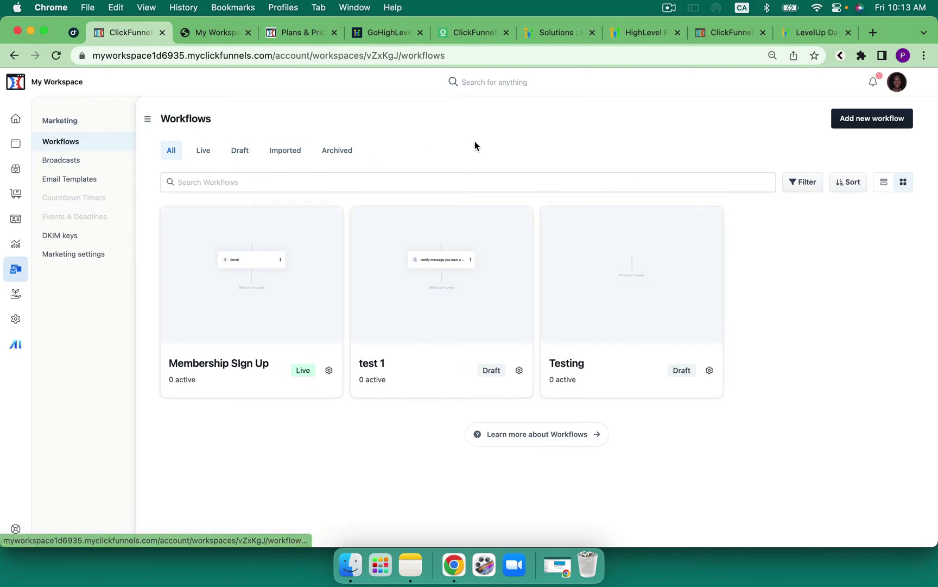
Create a workflow named 'Test Workflow' keeping the back to back run type
click(874, 119)
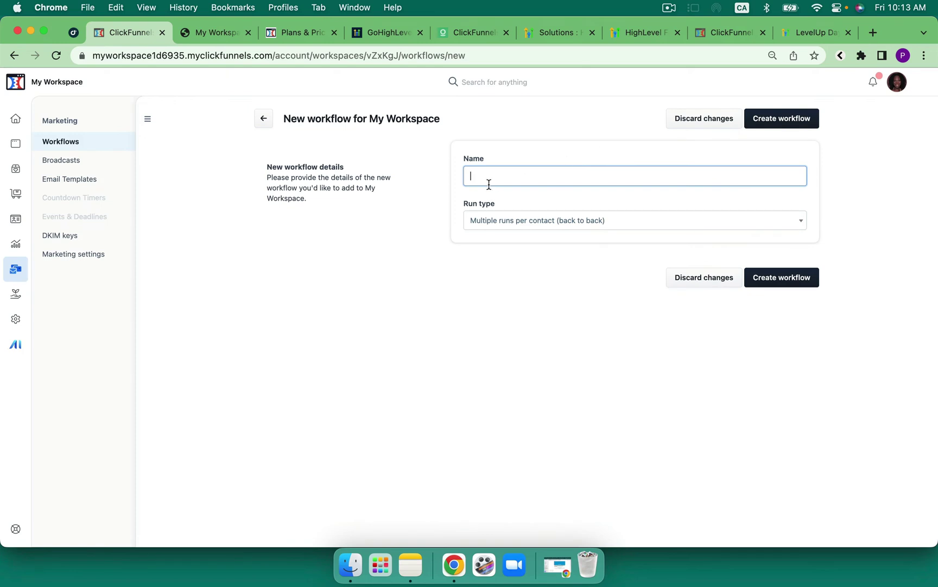
text(Test Workflow)
click(517, 220)
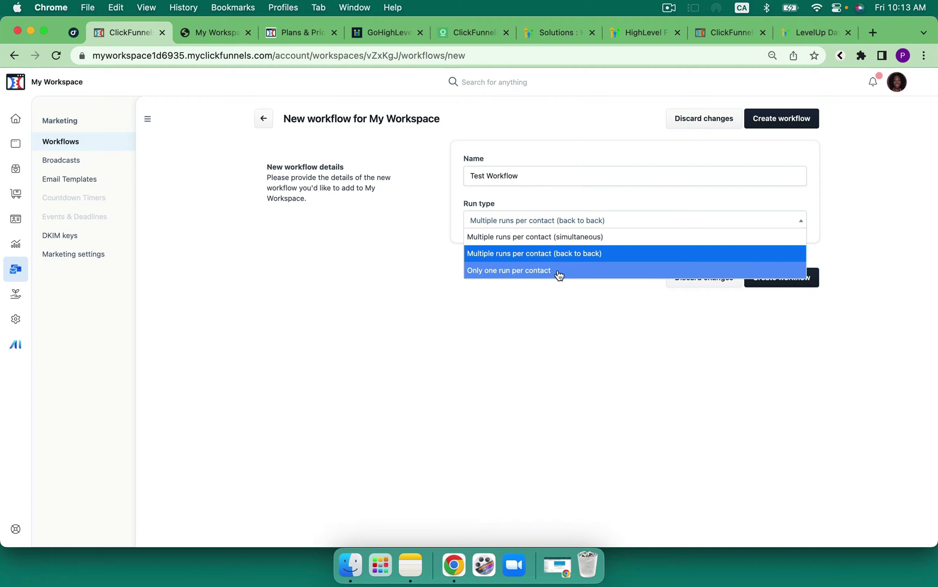
click(565, 294)
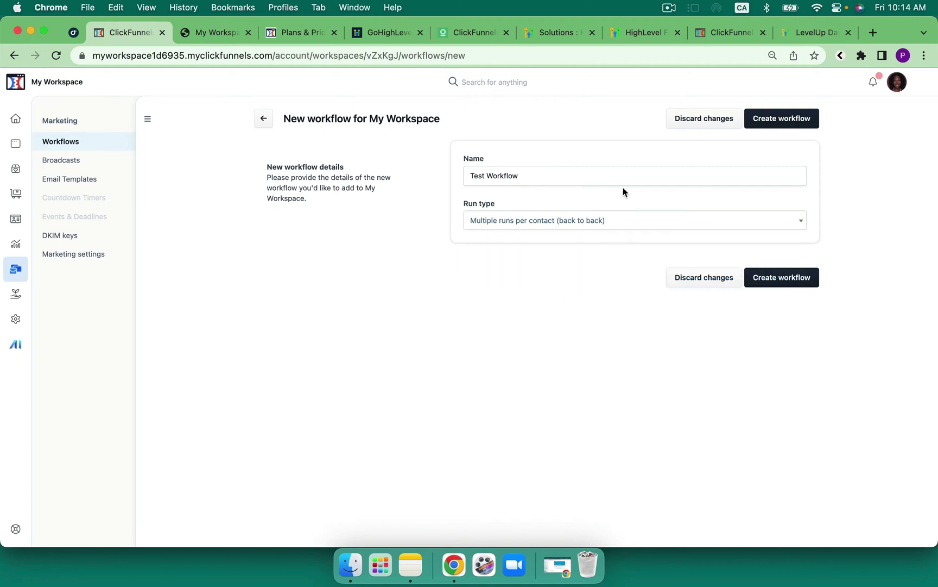
click(771, 278)
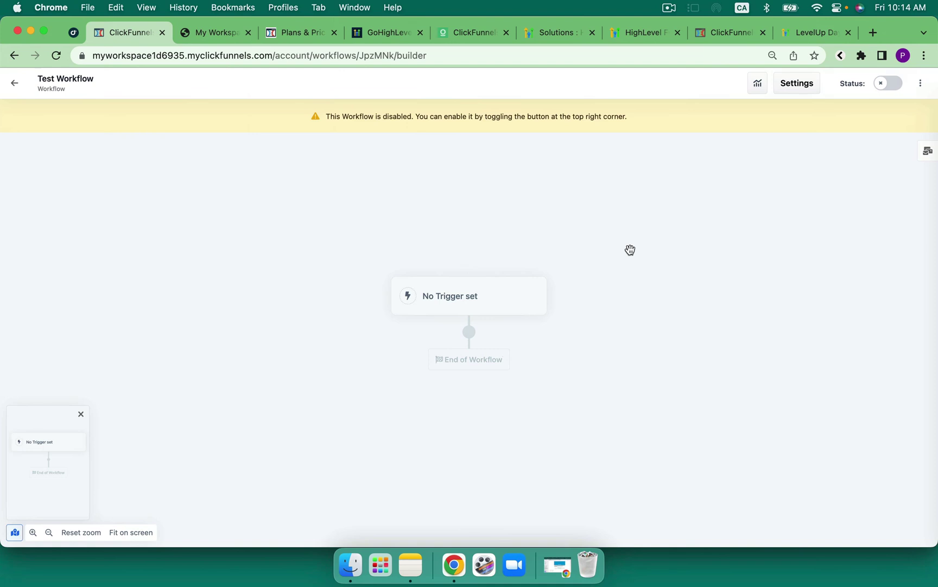
Begin a new trigger and explore the event type, funnel and page choices
click(467, 296)
click(480, 318)
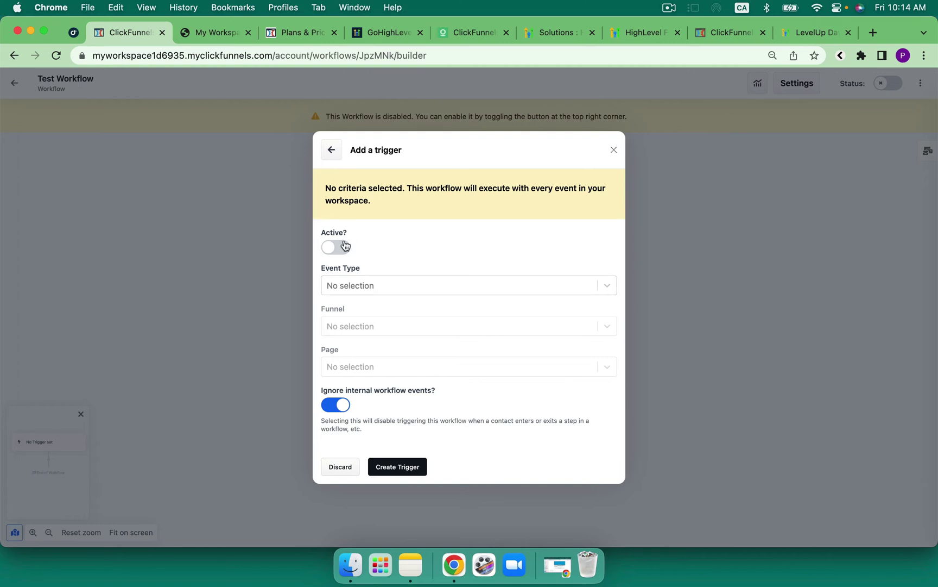
click(398, 282)
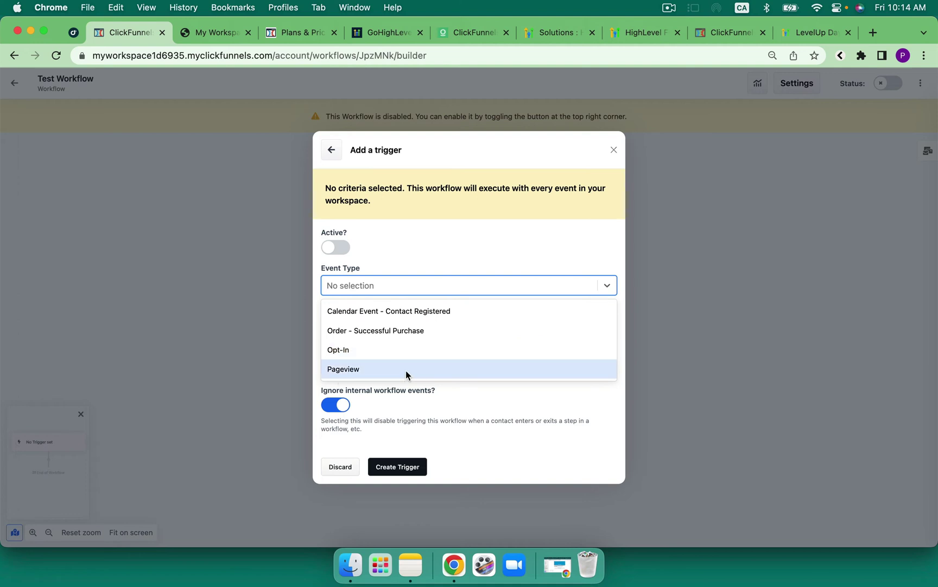
click(421, 254)
click(398, 322)
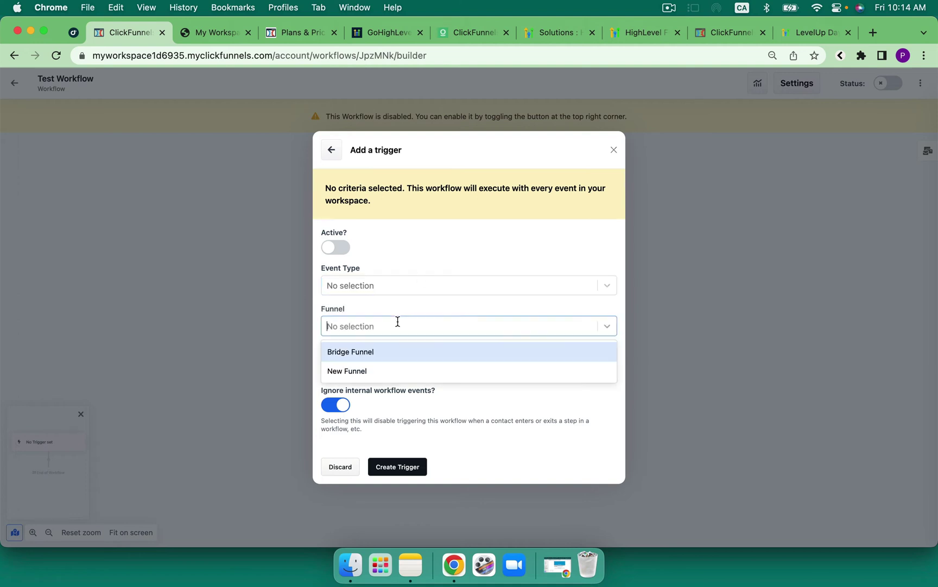
click(393, 340)
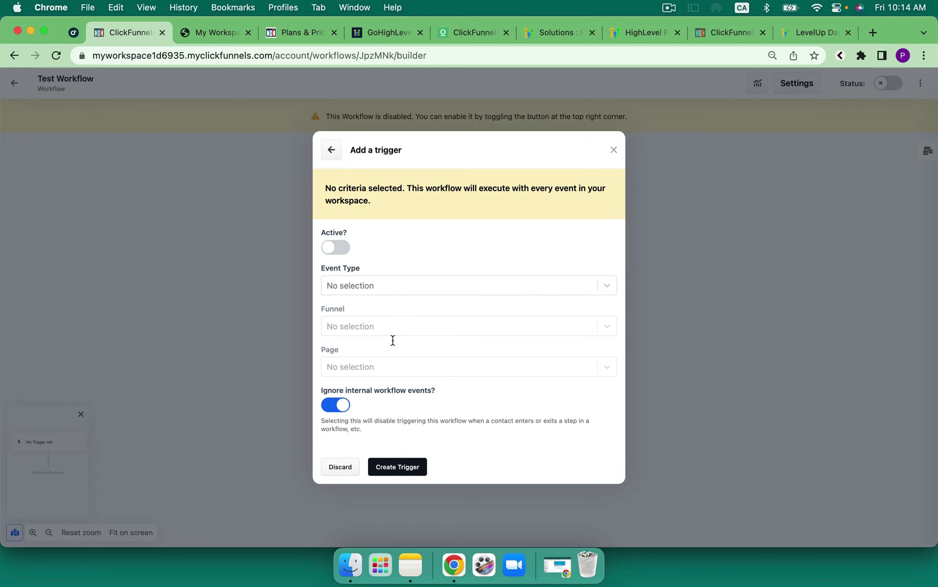
click(382, 361)
click(440, 245)
click(369, 283)
click(372, 317)
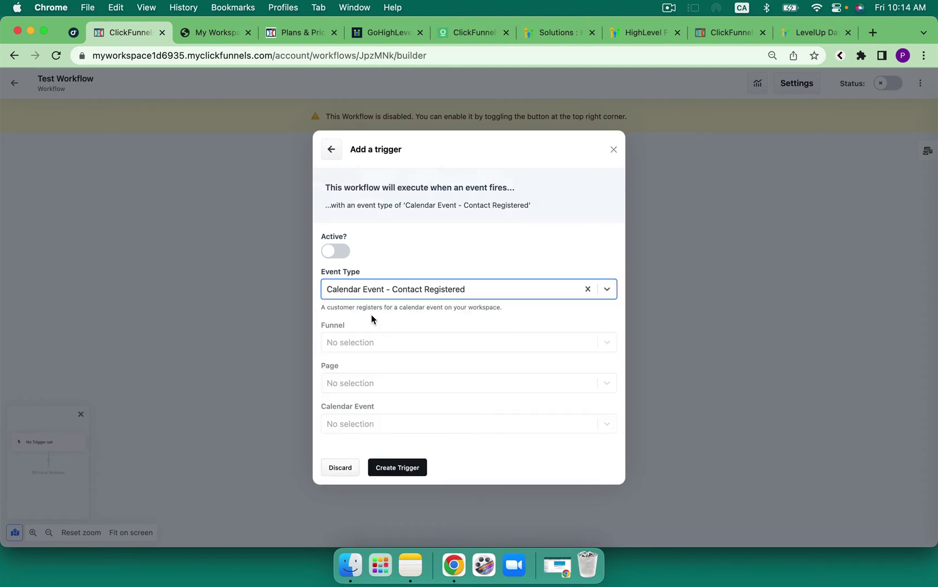
click(362, 336)
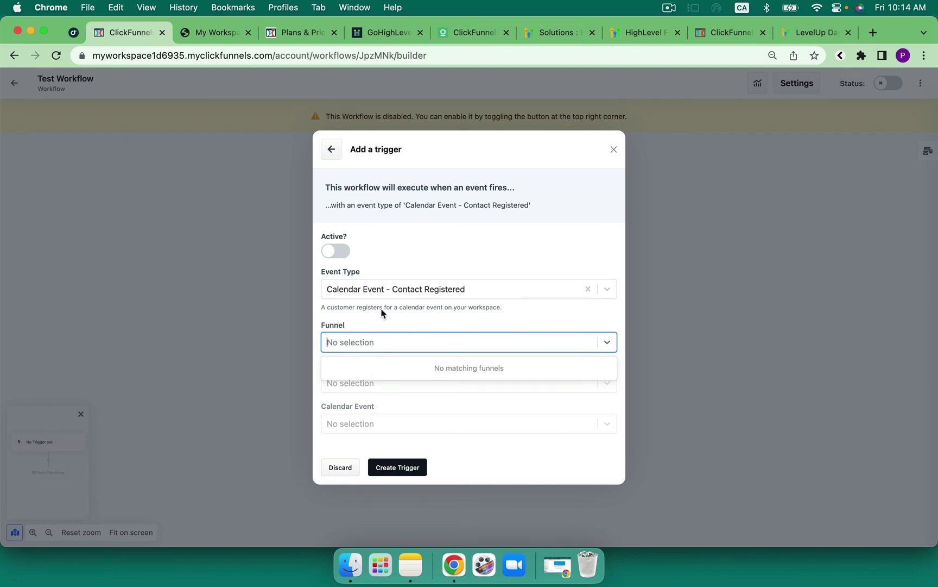
Create an Opt-In trigger for Bridge Funnel's Optin page
click(395, 297)
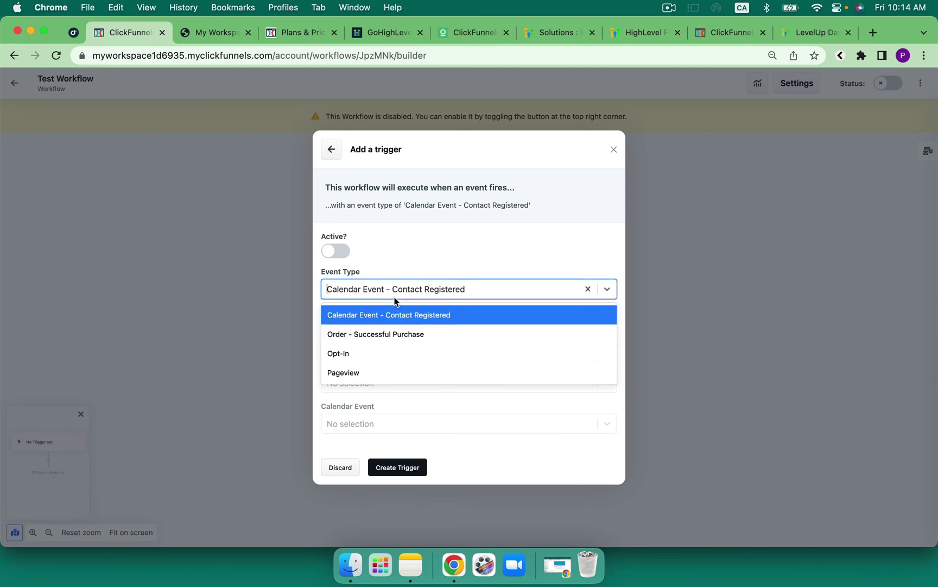
click(374, 353)
click(382, 363)
click(380, 389)
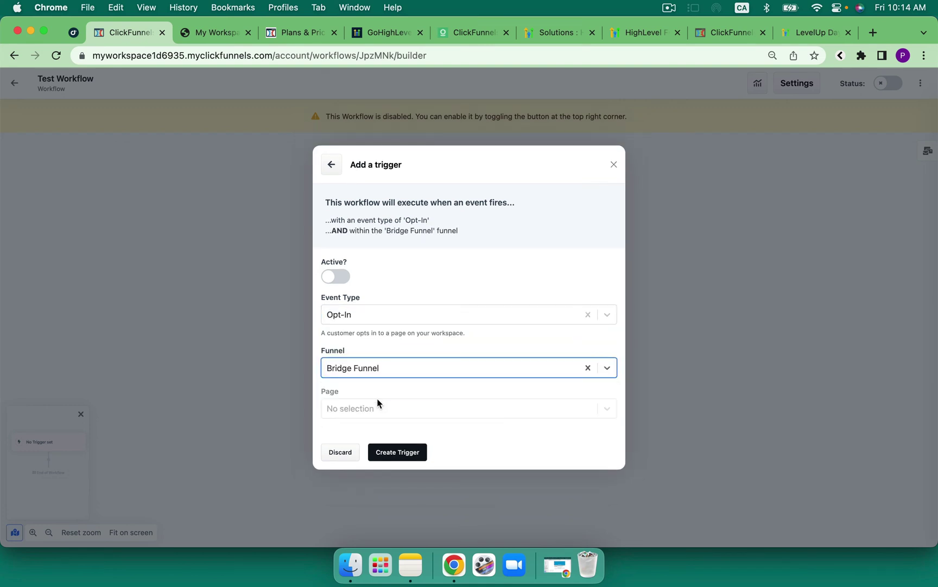
click(376, 408)
click(372, 451)
click(409, 457)
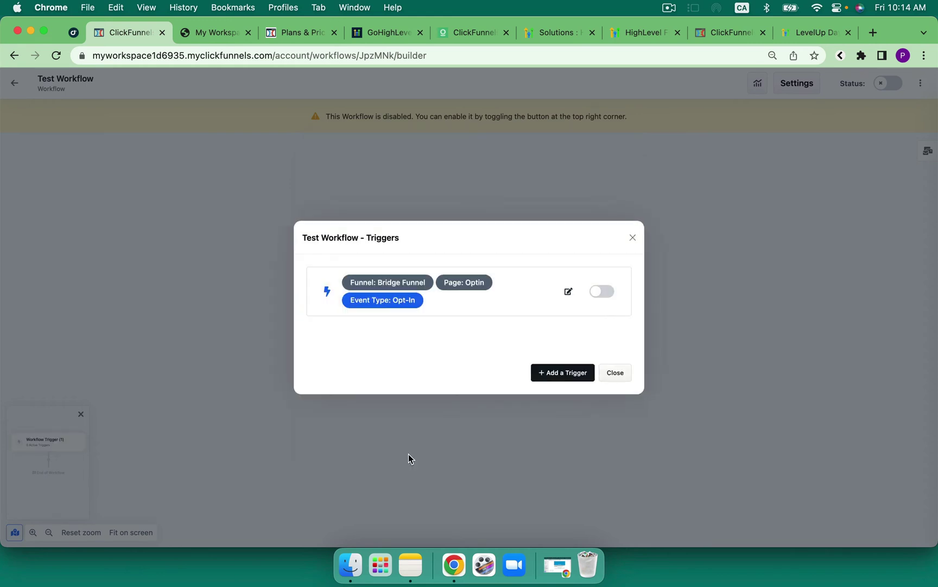
Activate the Opt-In trigger, recheck the trigger list, and bring up the step types
click(607, 293)
click(615, 375)
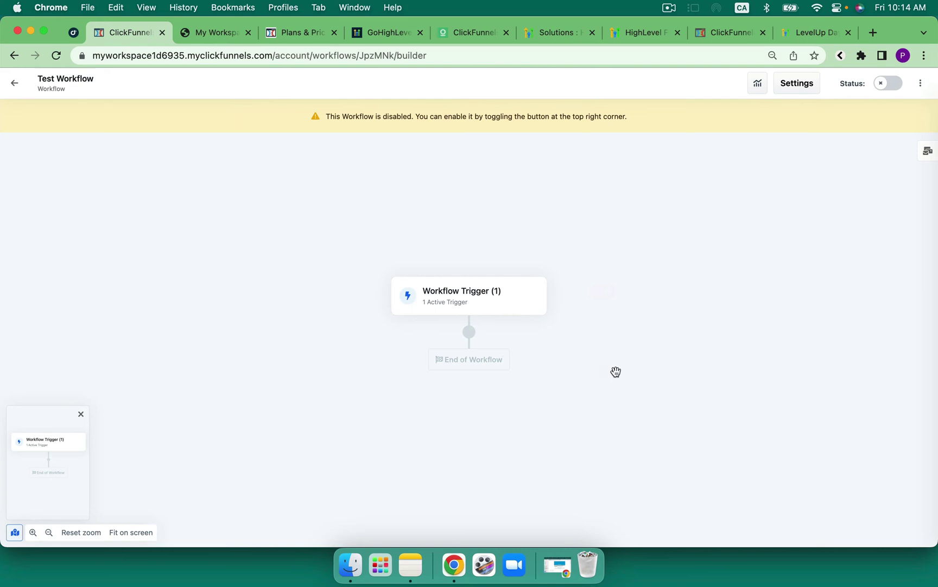
click(453, 299)
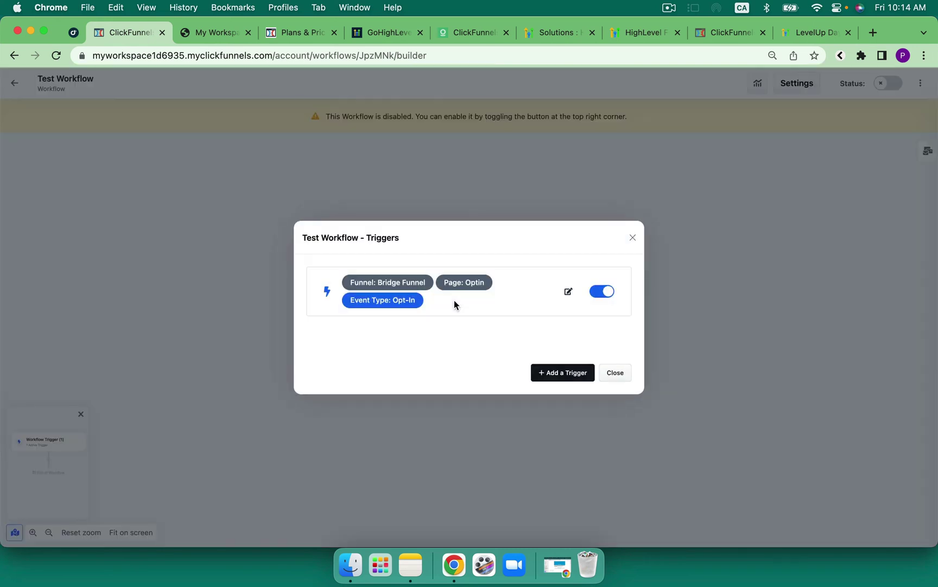
click(623, 378)
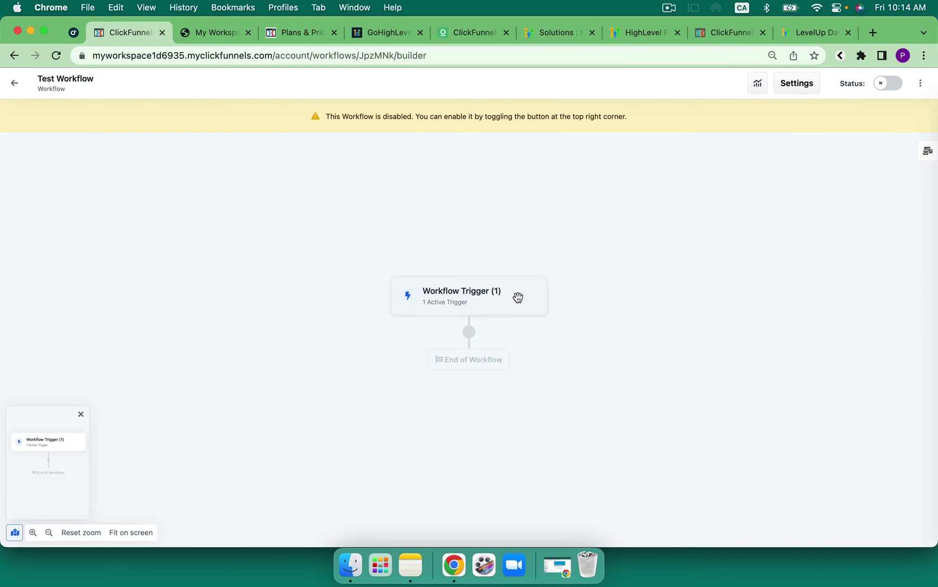
click(470, 332)
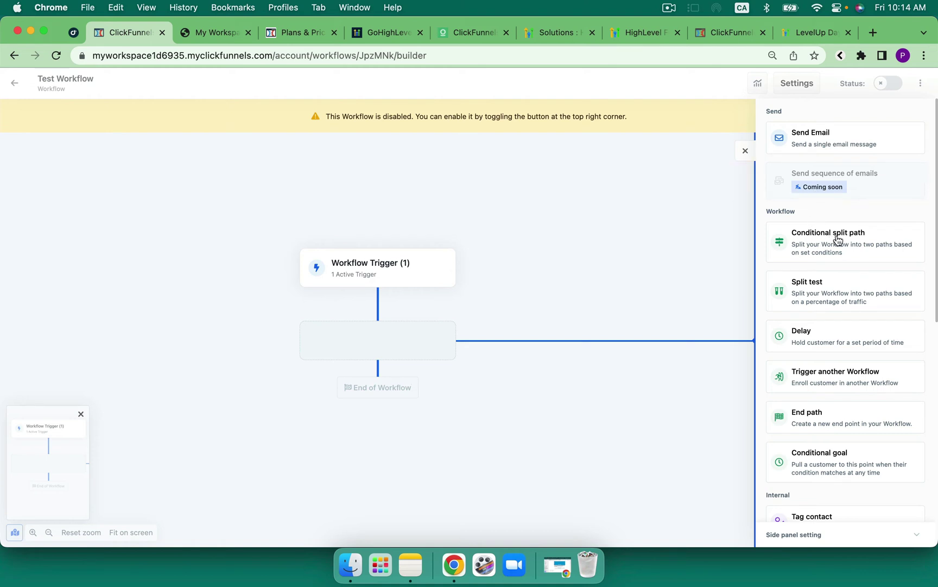
Browse the step-type panel and close it without adding a step
scroll(838, 240, down, 1)
scroll(838, 240, down, 4)
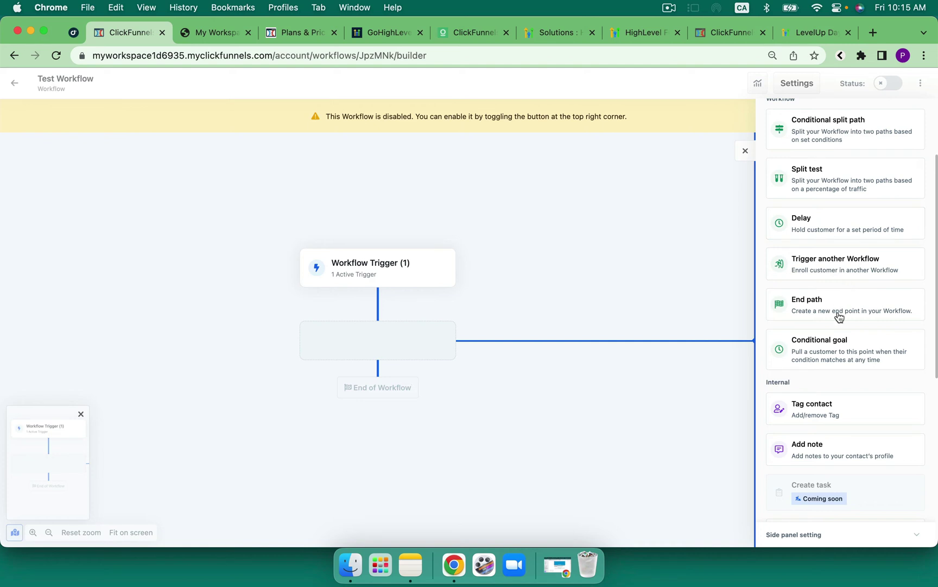
scroll(836, 352, down, 3)
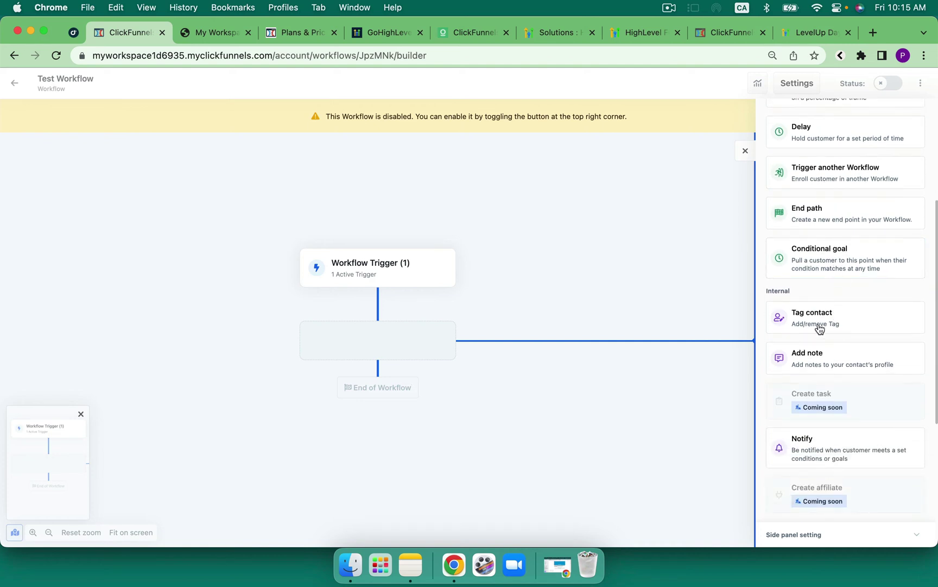
scroll(818, 364, down, 3)
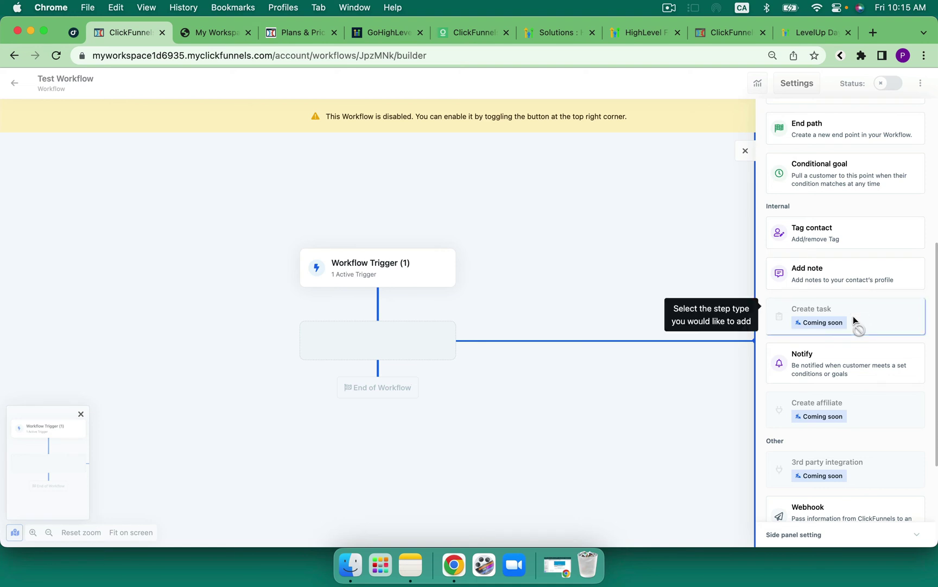
scroll(840, 360, down, 3)
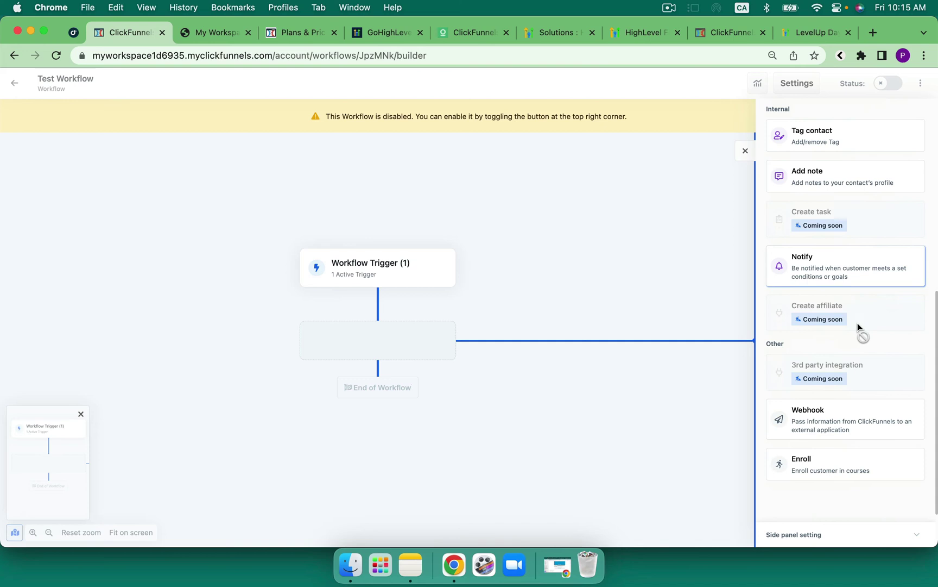
scroll(861, 319, down, 2)
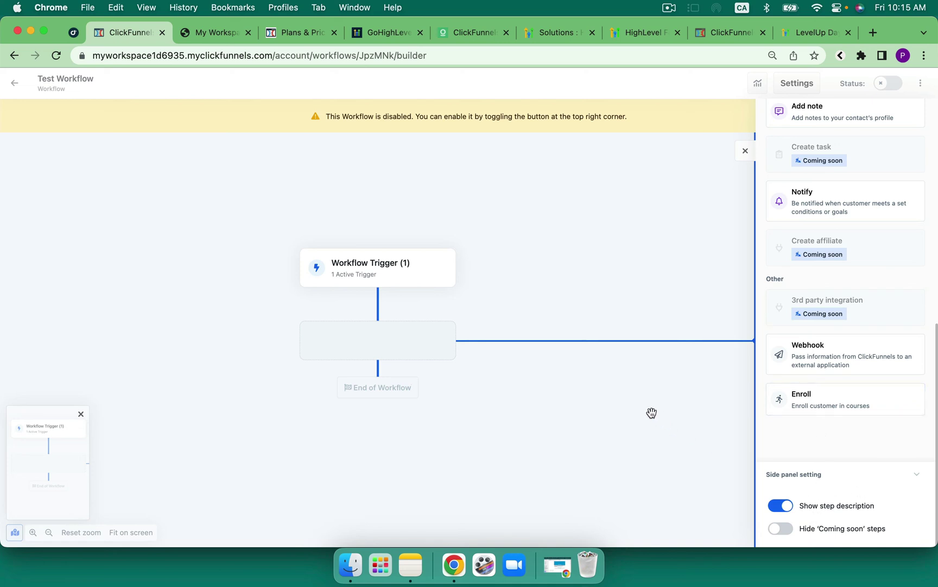
click(746, 153)
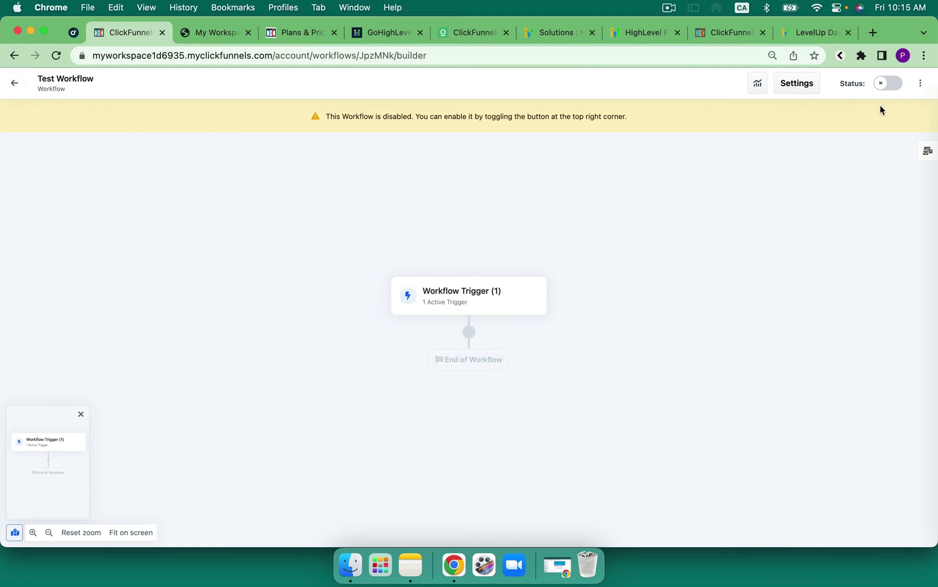
Go from the workflow to Site & Funnels and open New Funnel's step editor
click(14, 87)
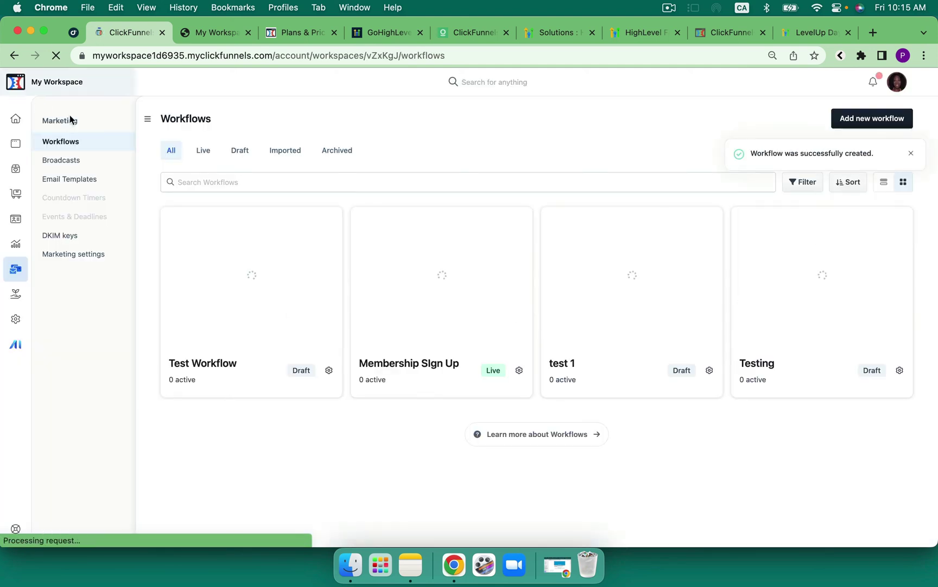
click(15, 147)
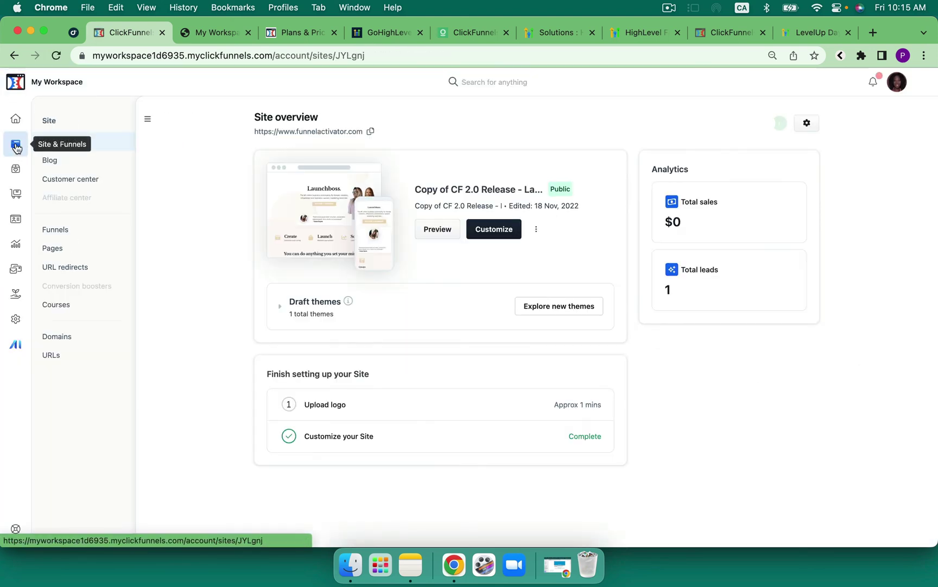
click(65, 230)
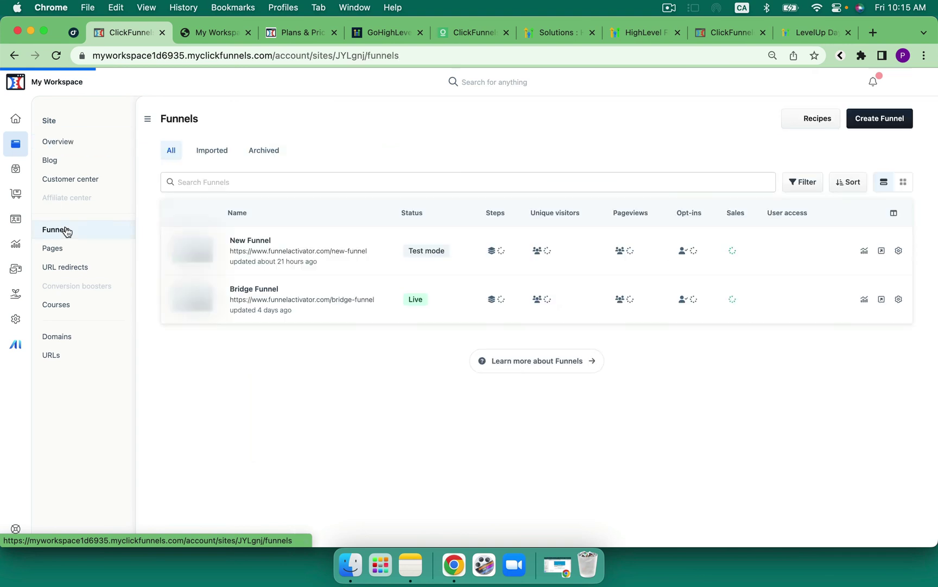
click(264, 242)
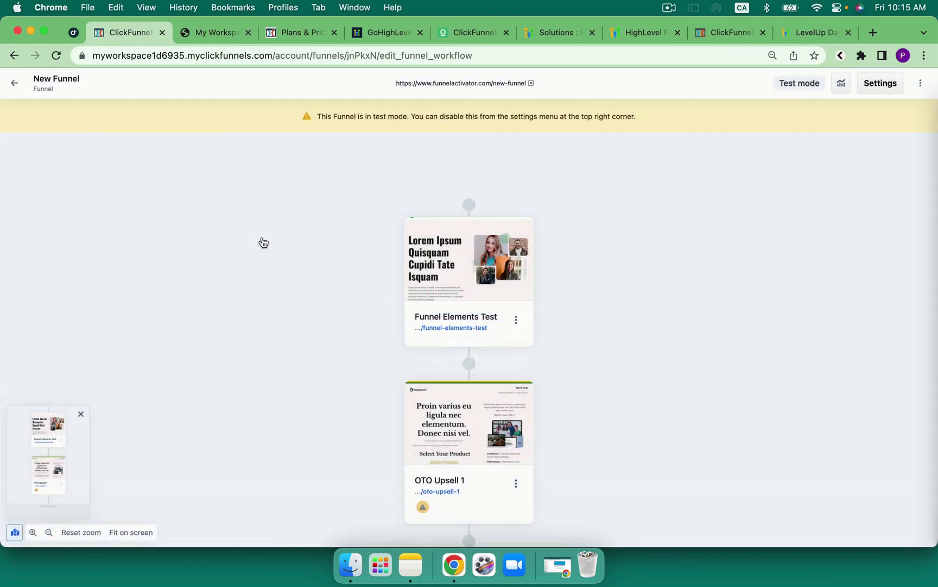
mouse_move(409, 293)
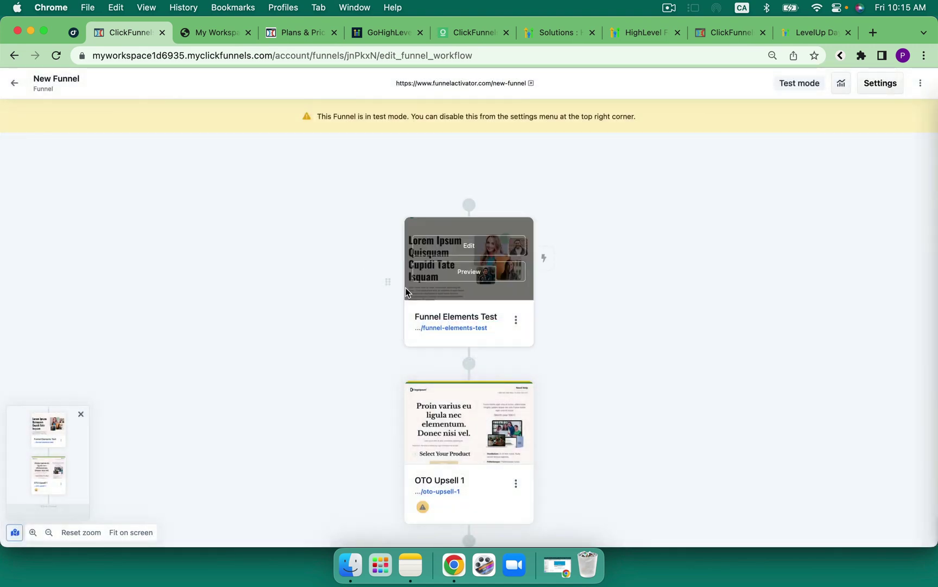
Attach Test Workflow to the Funnel Elements Test step with the Opt-In event
click(543, 259)
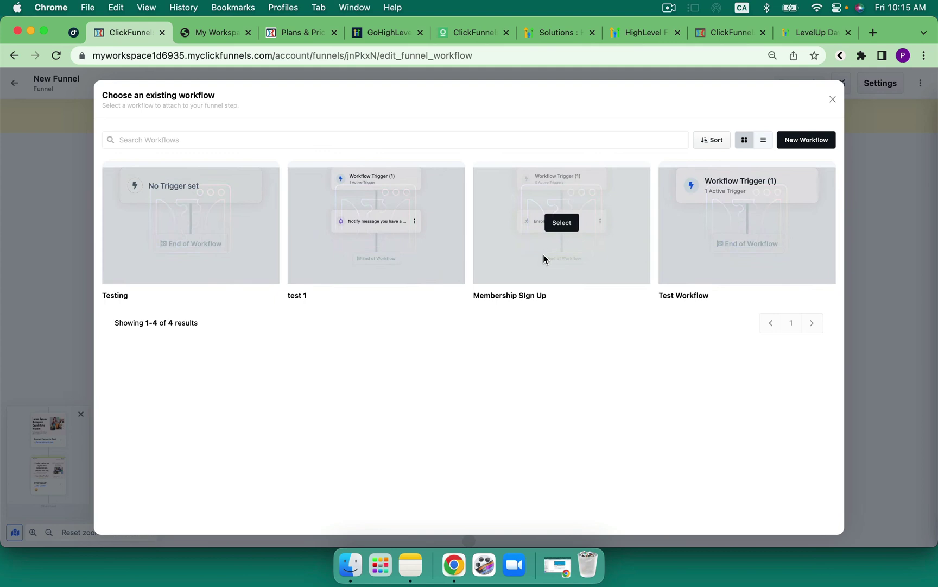
click(750, 222)
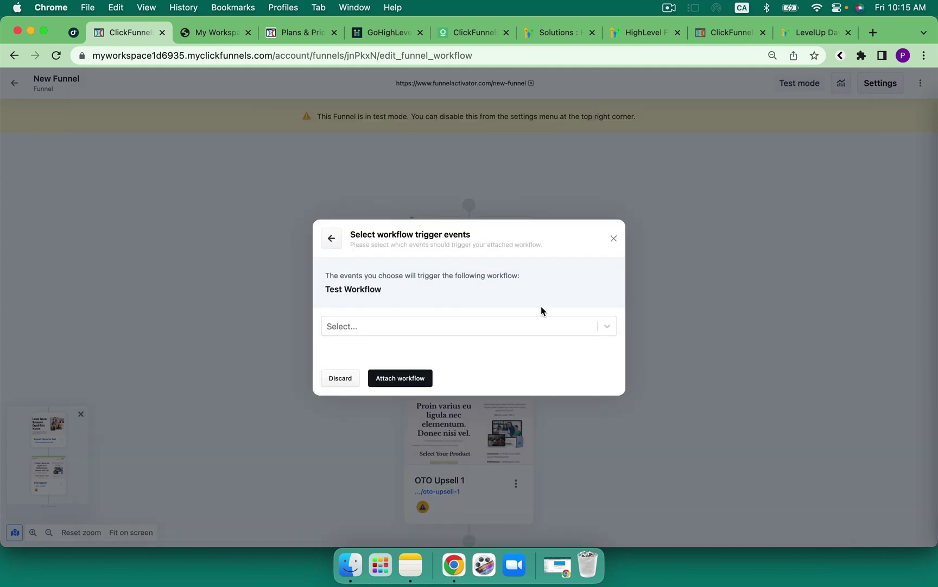
click(481, 324)
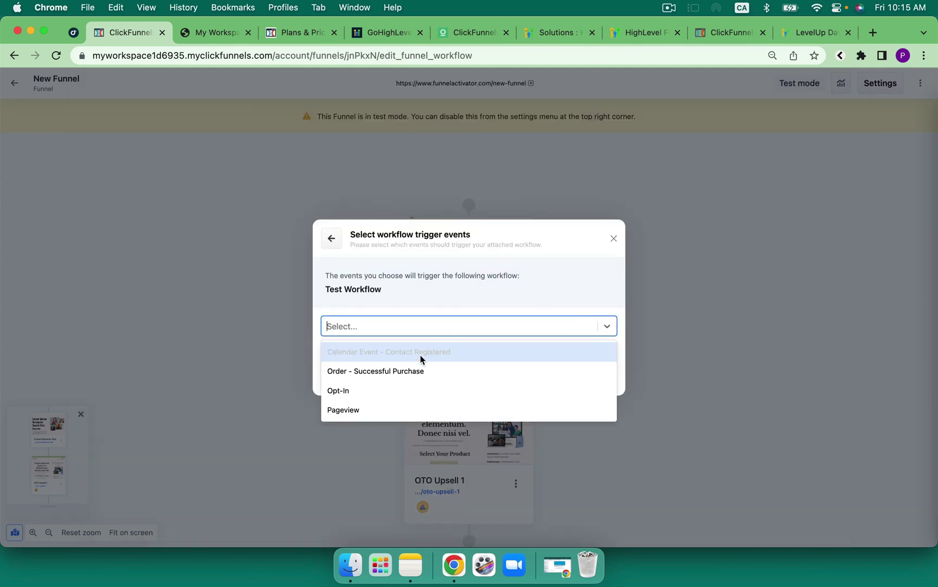
click(403, 391)
click(406, 400)
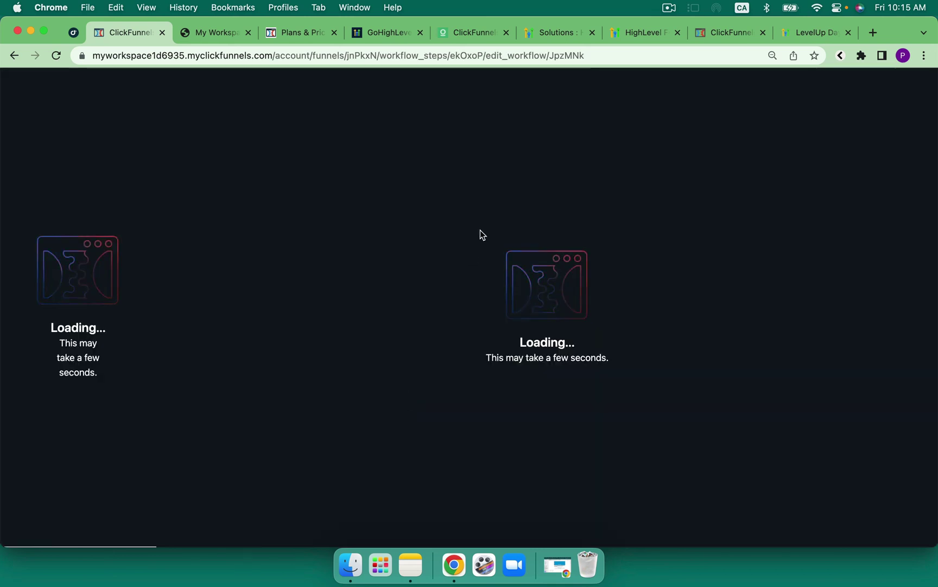